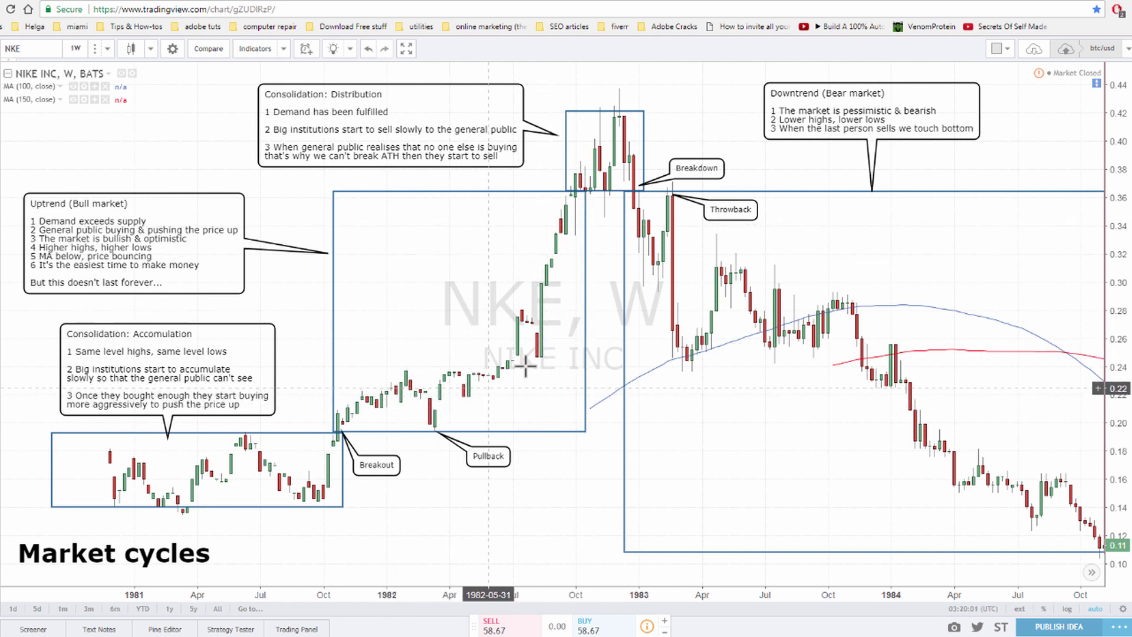
- Examine the marked market cycles on the Nike weekly chart from the 1981 accumulation through the early 2000s
left_click(571, 191)
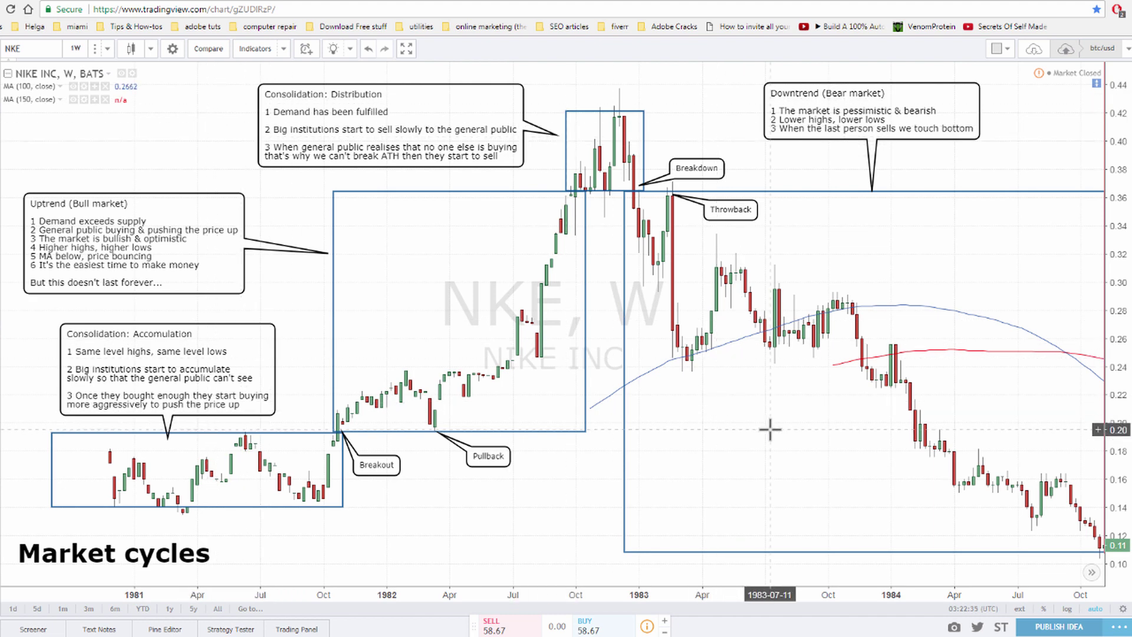
scroll(837, 434, "down", 3)
left_click_drag(885, 434, 650, 423)
mouse_move(725, 263)
left_mouse_down()
mouse_move(696, 263)
mouse_move(803, 252)
mouse_move(475, 258)
left_mouse_up()
scroll(720, 263, "down", 3)
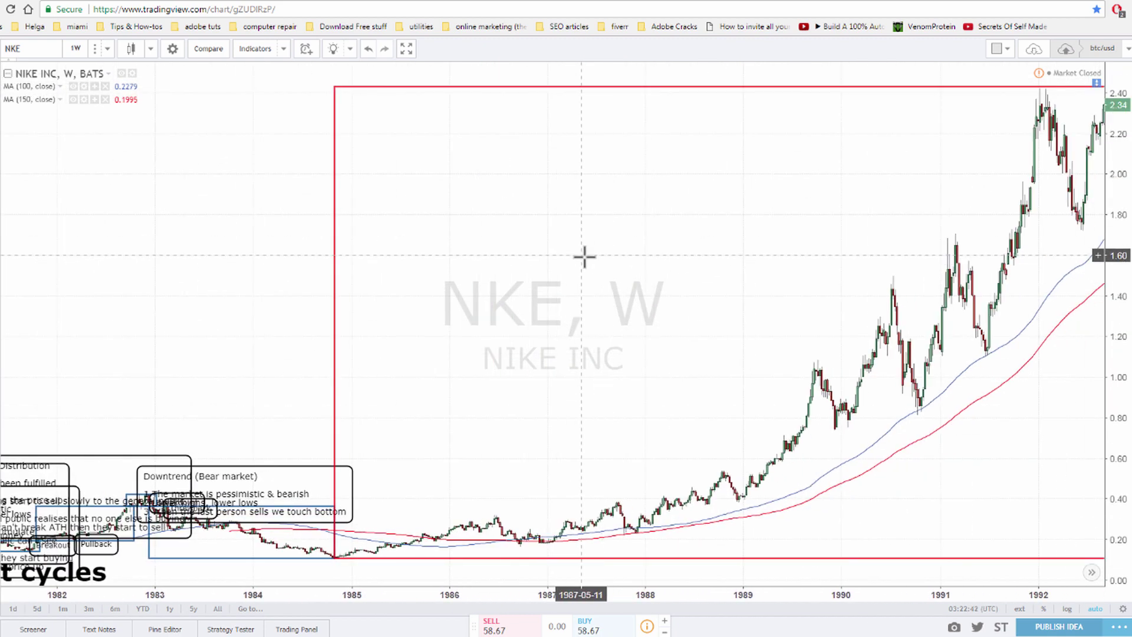
scroll(584, 256, "down", 3)
left_click_drag(721, 250, 554, 250)
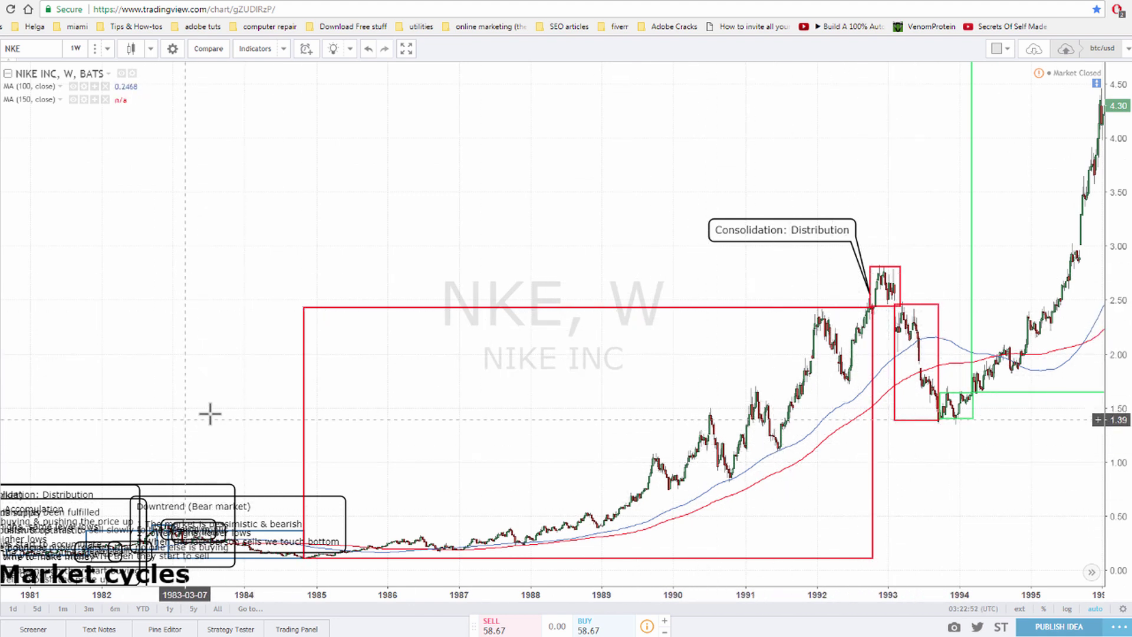
scroll(566, 458, "right", 5)
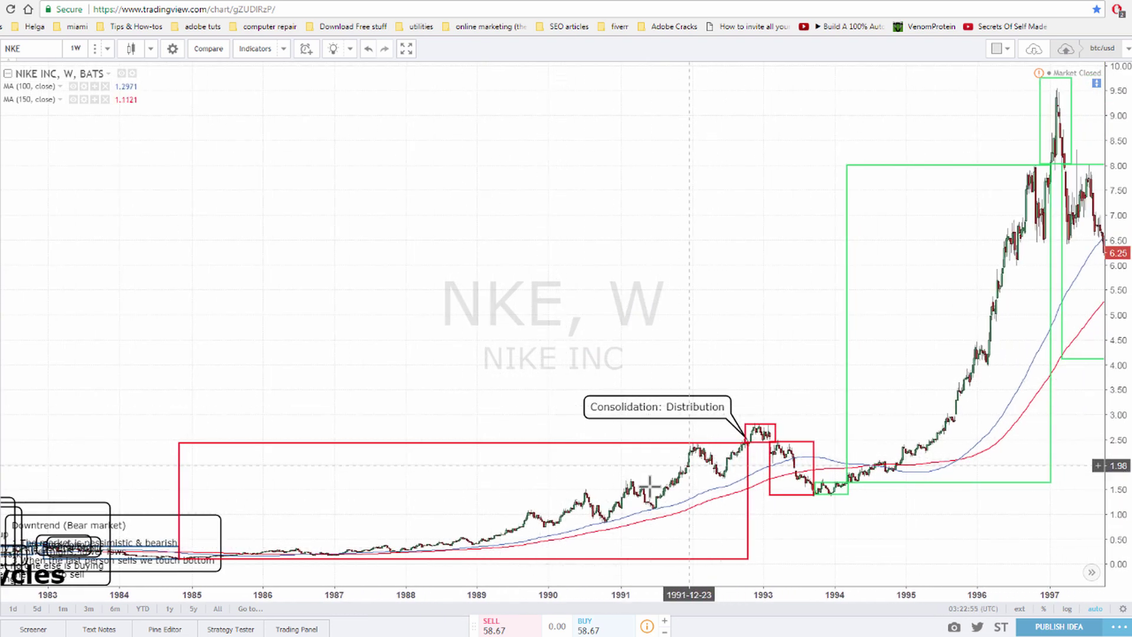
left_click(766, 430)
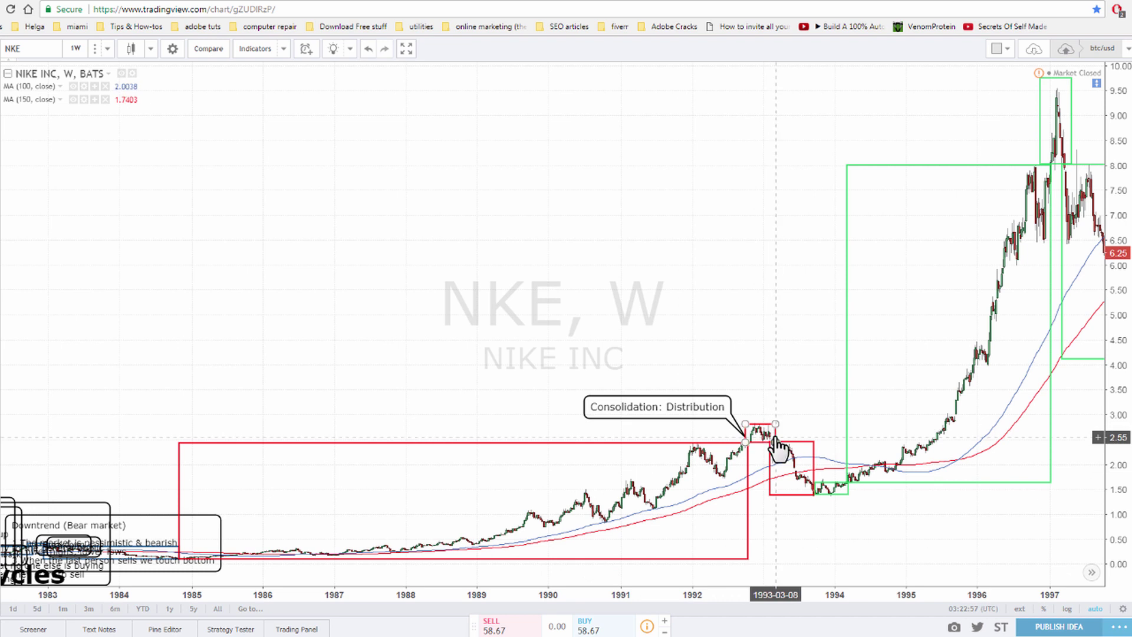
left_click(815, 483)
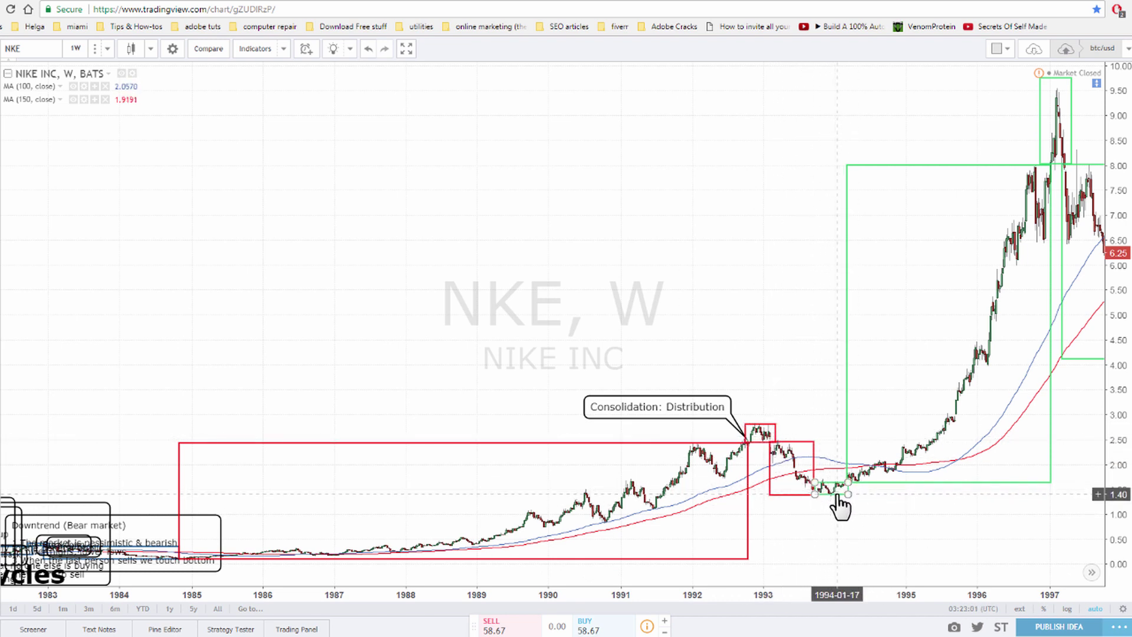
left_click_drag(955, 511, 546, 503)
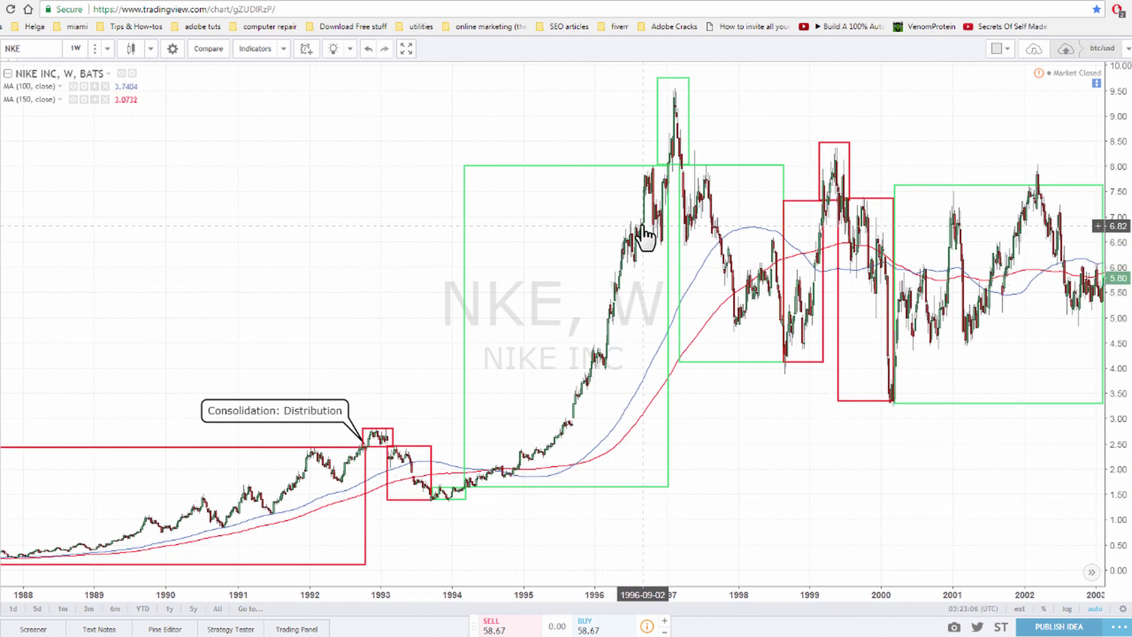
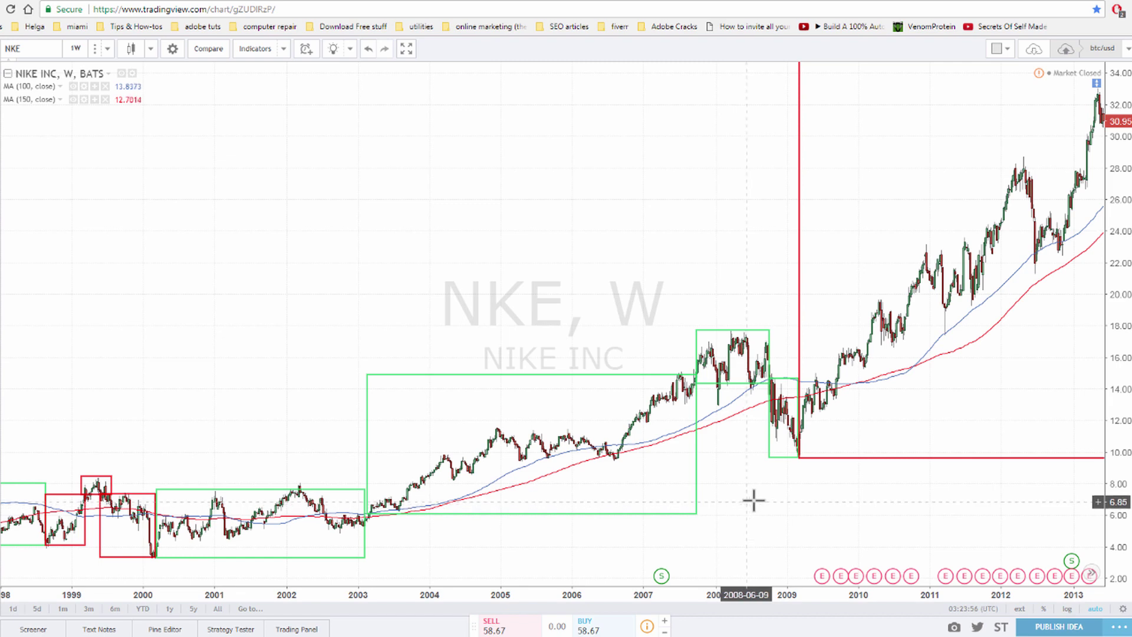
- Examine the Nike weekly chart from the 2008 decline through the 2009–2015 uptrend and the latest consolidation box
left_click_drag(764, 506, 669, 505)
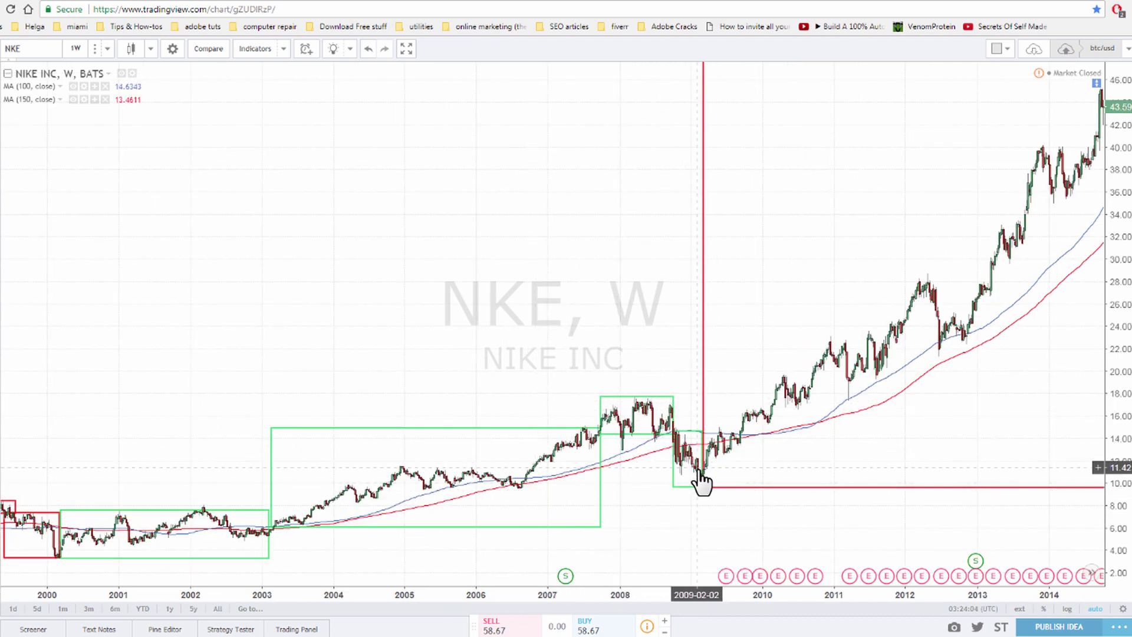
left_click_drag(571, 256, 308, 253)
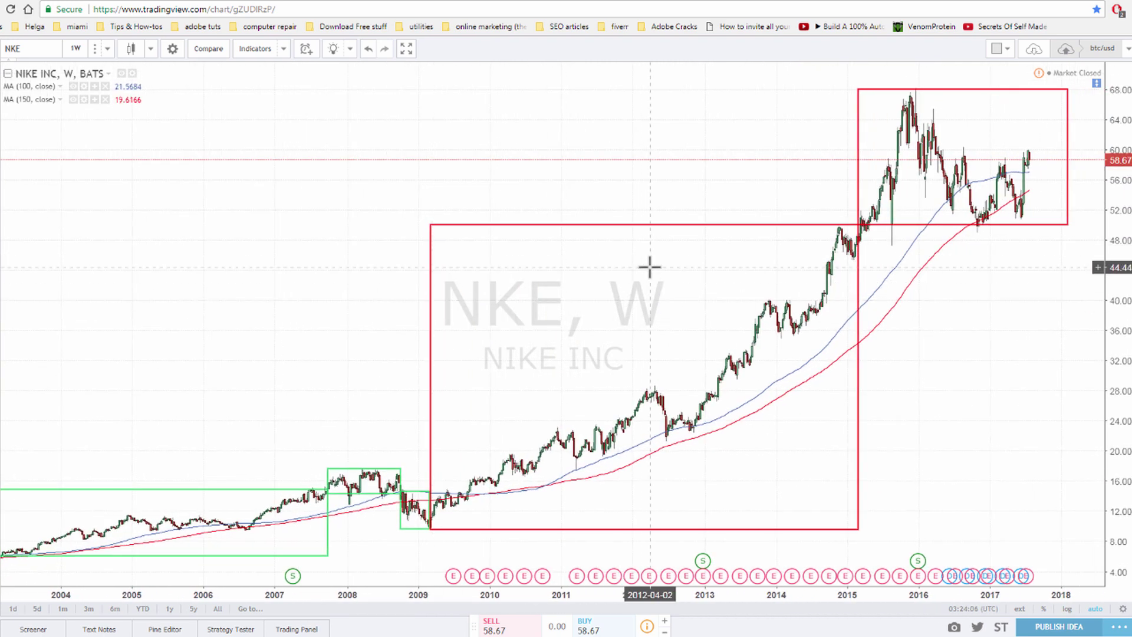
left_click_drag(663, 306, 521, 295)
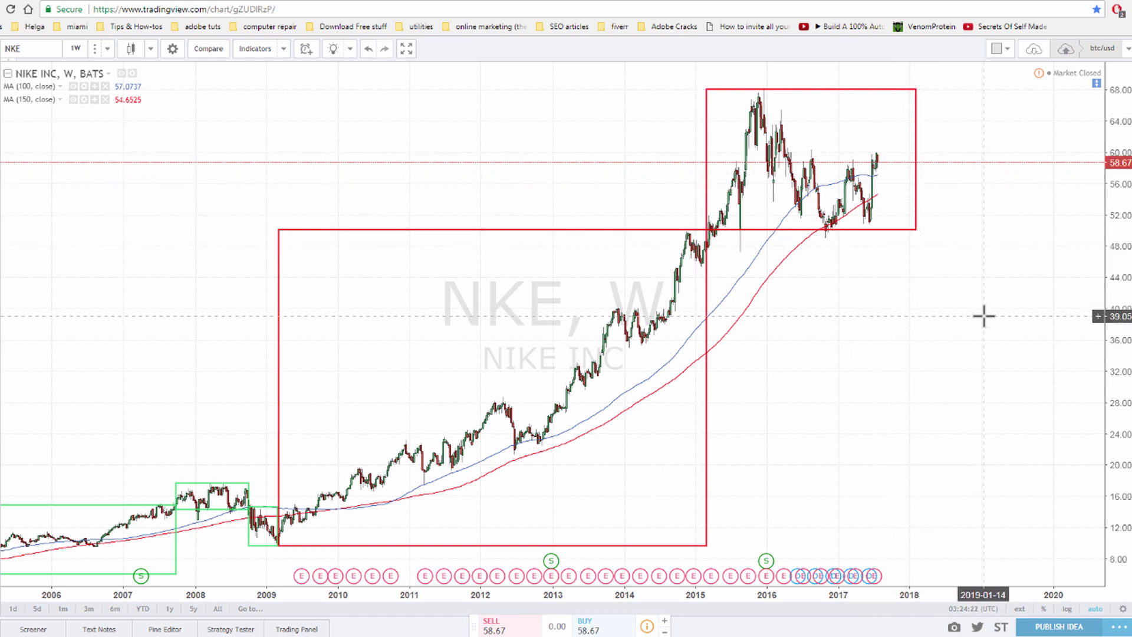
left_click_drag(981, 307, 928, 316)
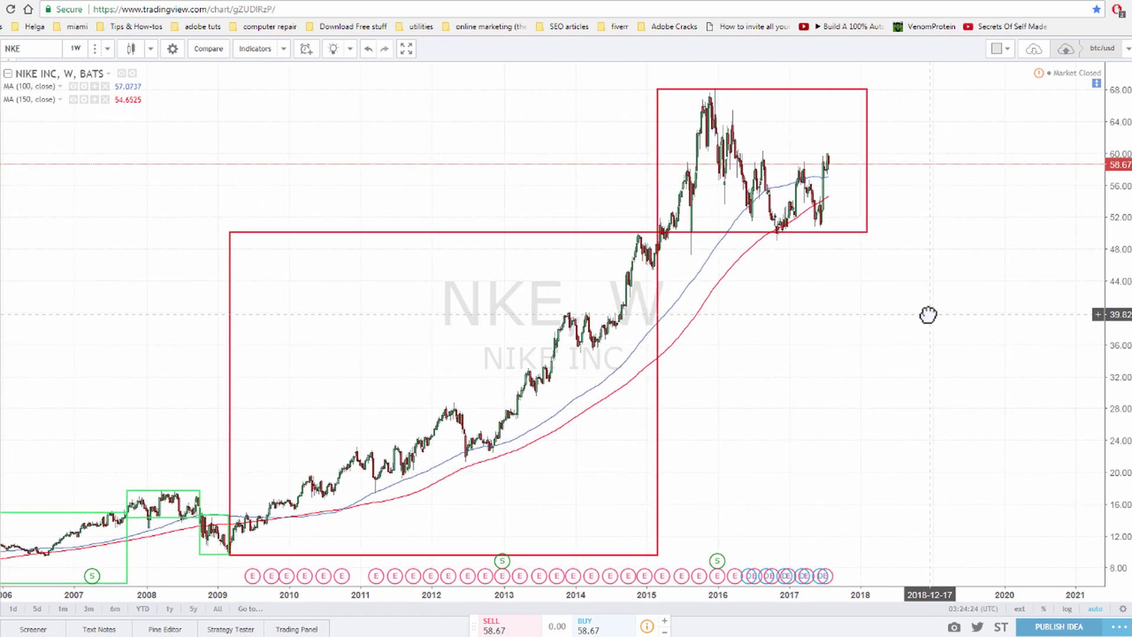
scroll(960, 367, "down", 1)
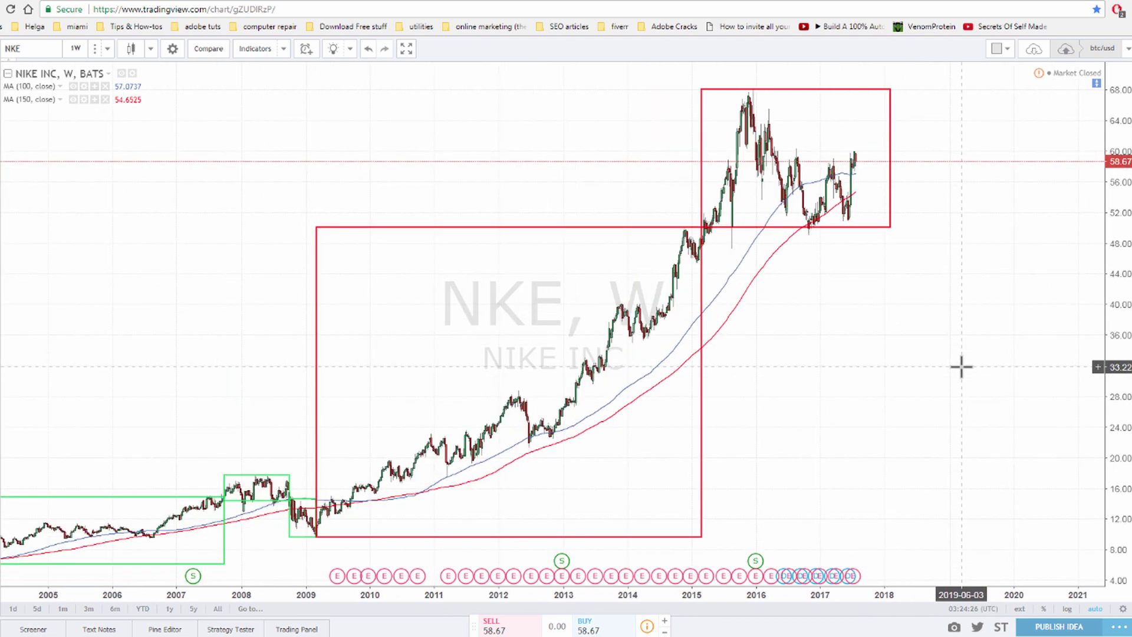
left_click_drag(961, 366, 934, 352)
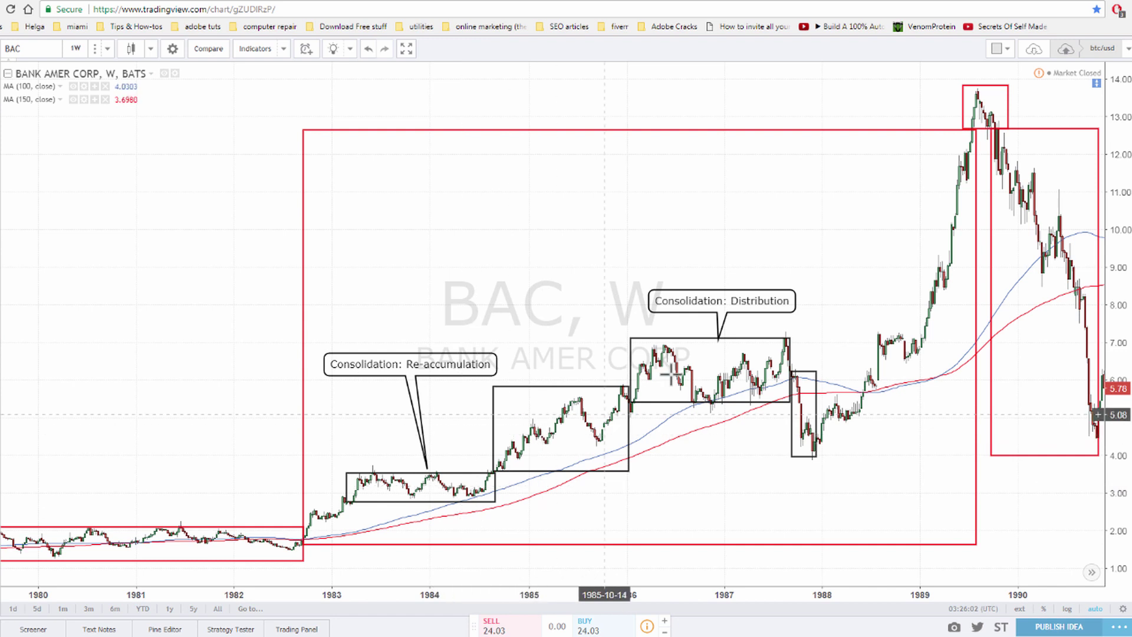
- Examine the re-accumulation and distribution zones within the 1980s uptrend on the Bank of America weekly chart
left_click(813, 373)
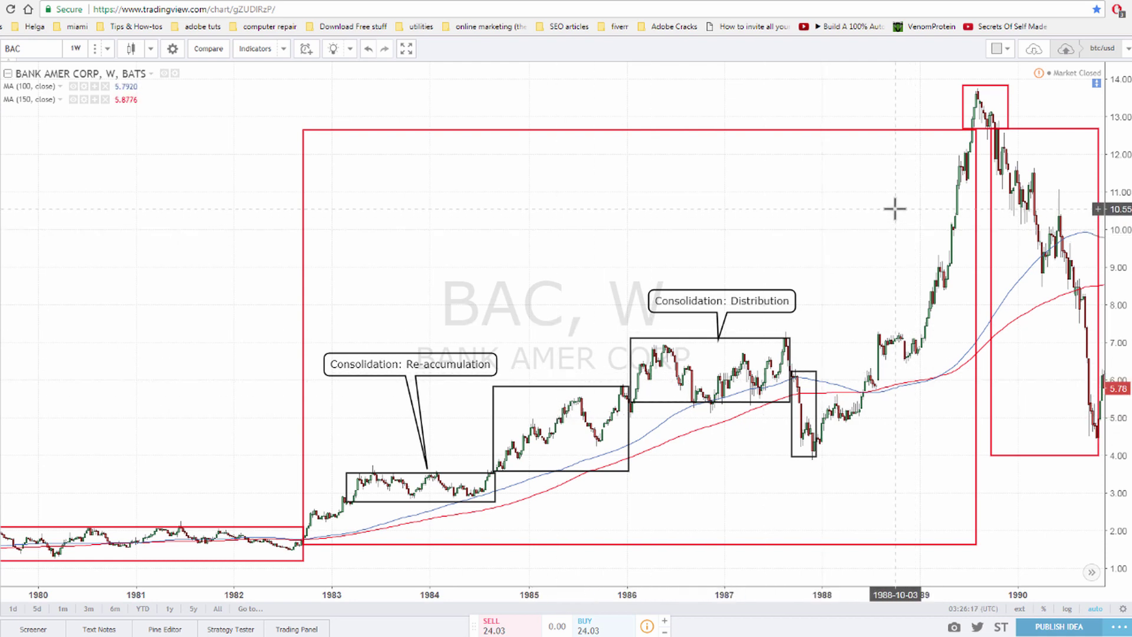
key("F5")
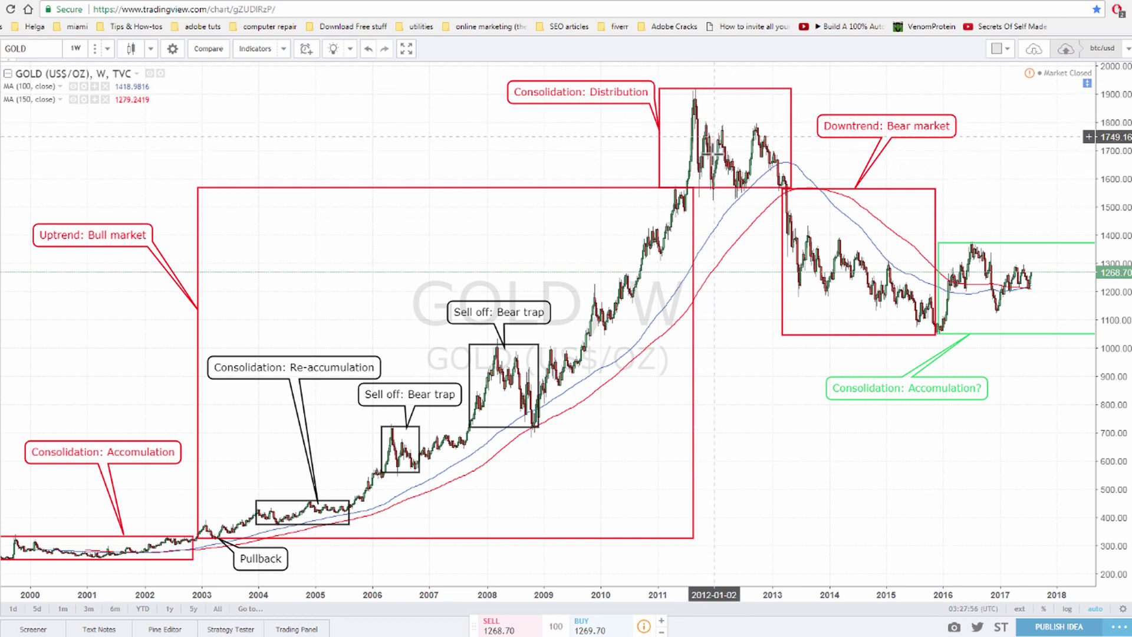
- Examine the 2011–2013 distribution box on the gold weekly chart up close
left_click(717, 188)
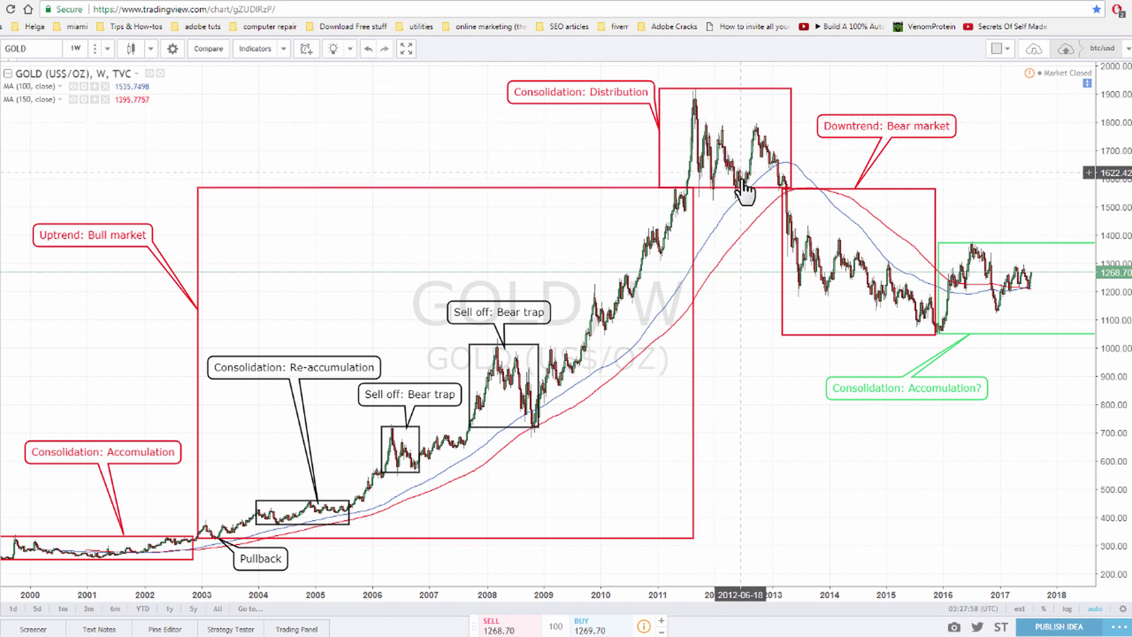
left_click(752, 147)
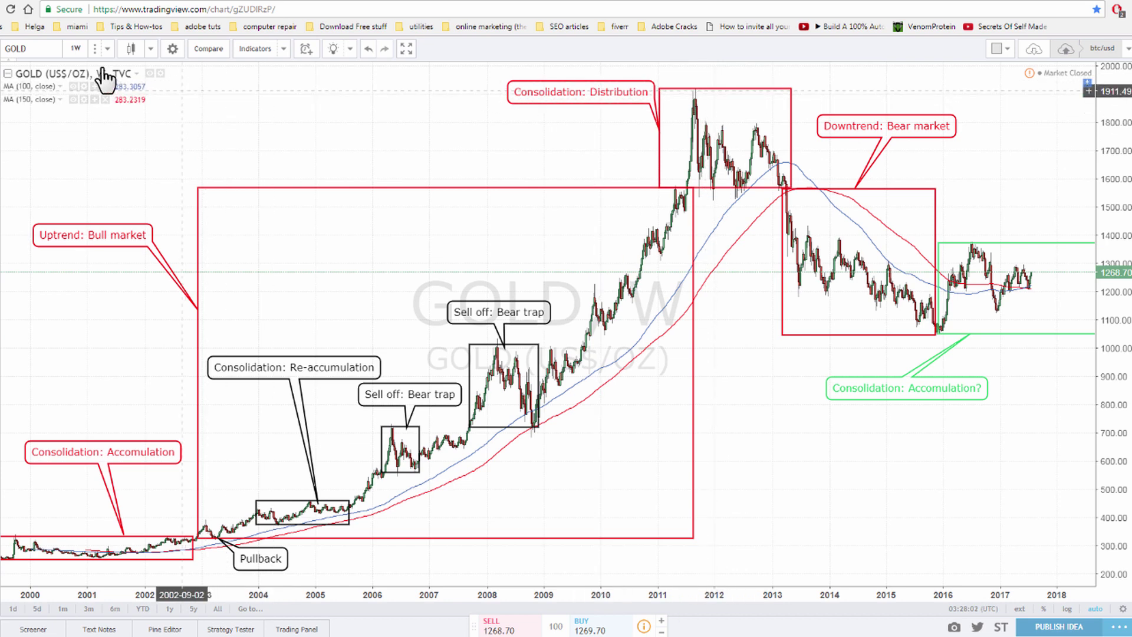
scroll(708, 218, "up", 5)
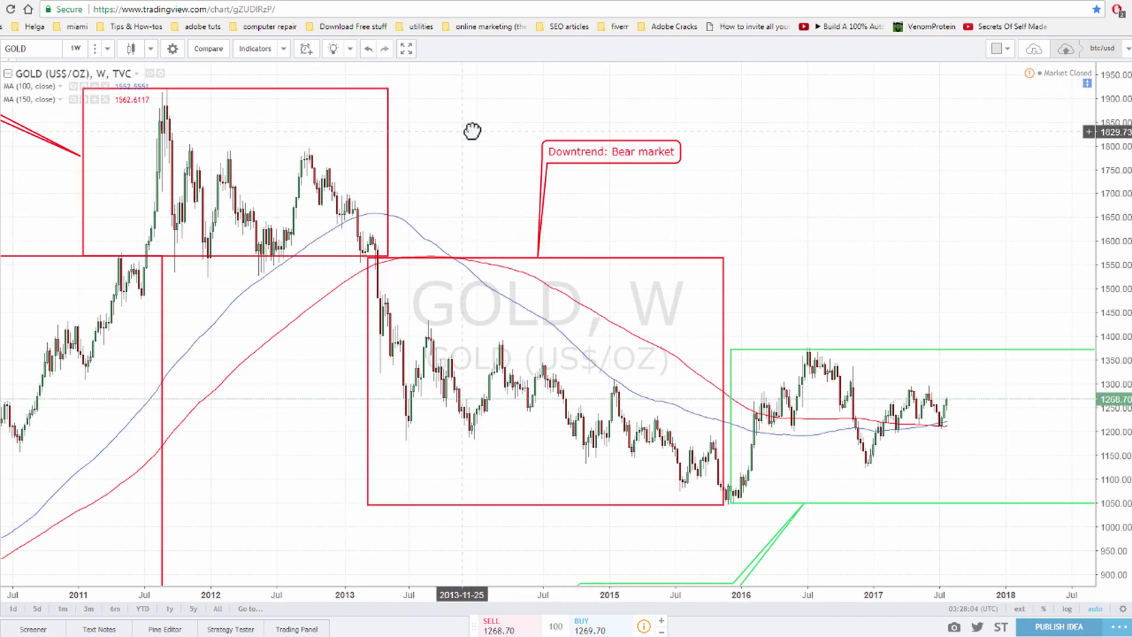
scroll(472, 129, "up", 3)
left_click_drag(378, 111, 817, 182)
left_click_drag(292, 88, 375, 94)
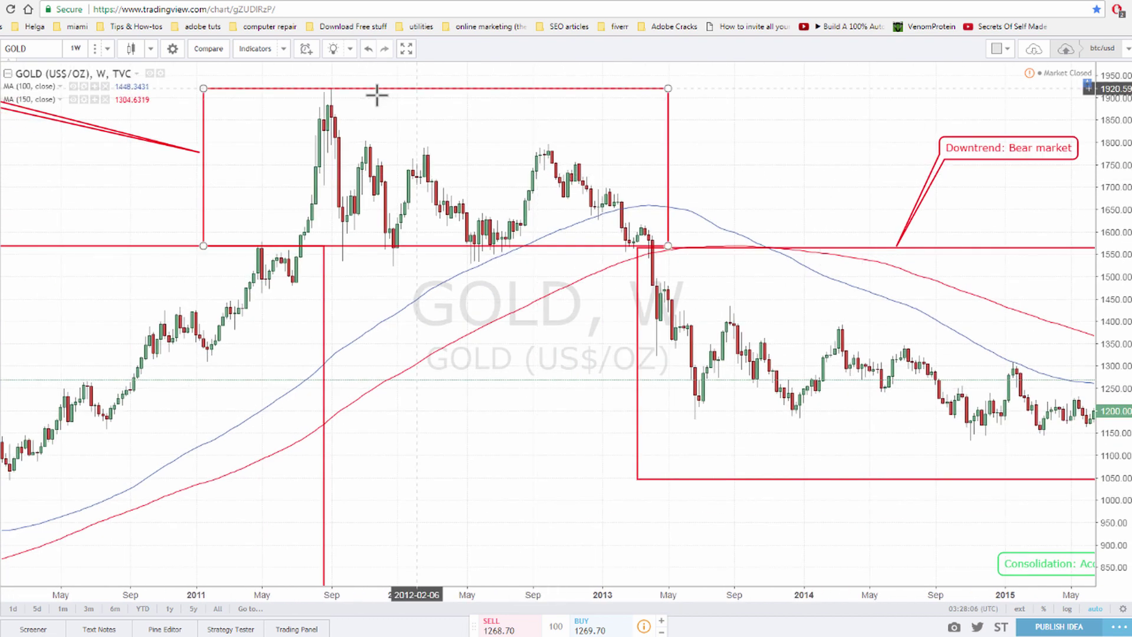
left_click(334, 88)
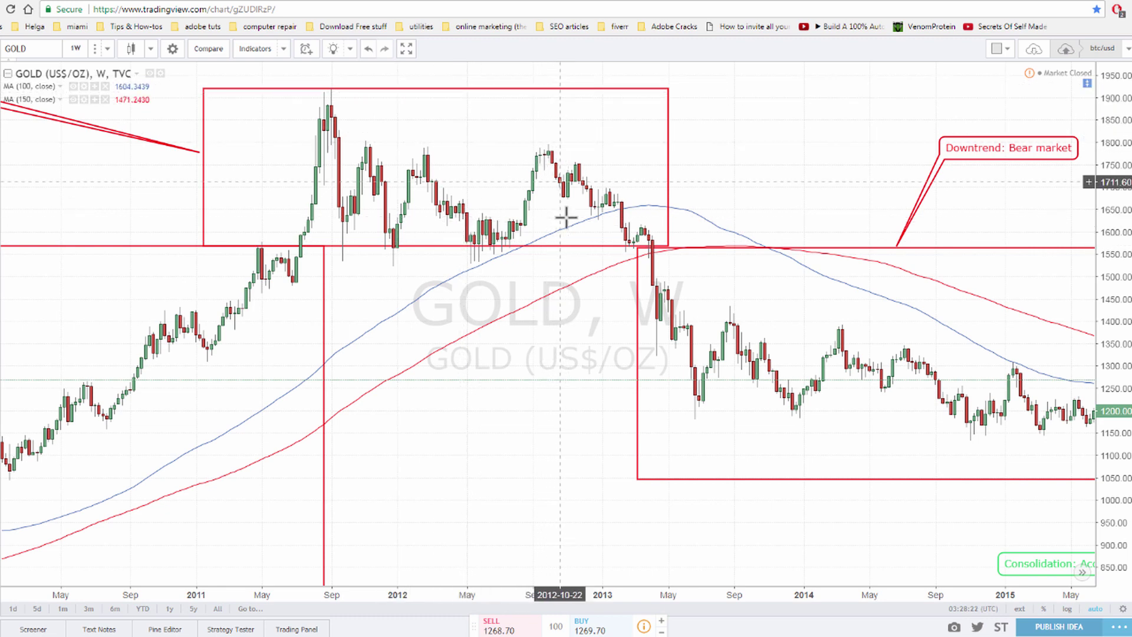
- Examine the whole gold cycle from the 2000 accumulation through the bear market into the possible new accumulation zone
scroll(568, 214, "down", 5)
scroll(910, 476, "down", 2)
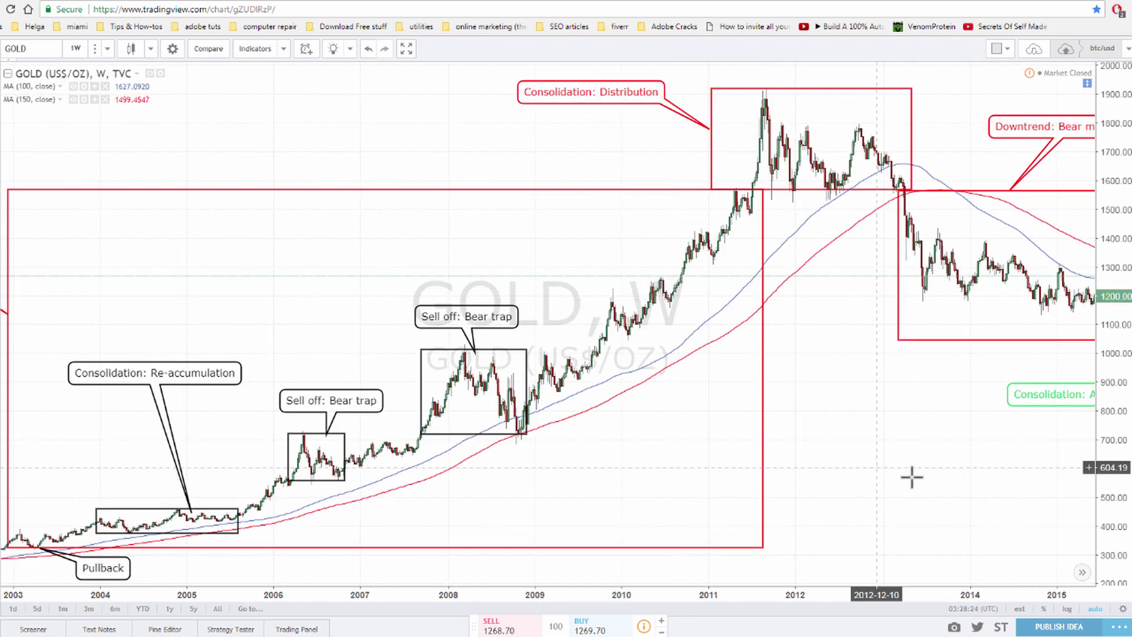
scroll(890, 455, "down", 3)
scroll(946, 476, "down", 4)
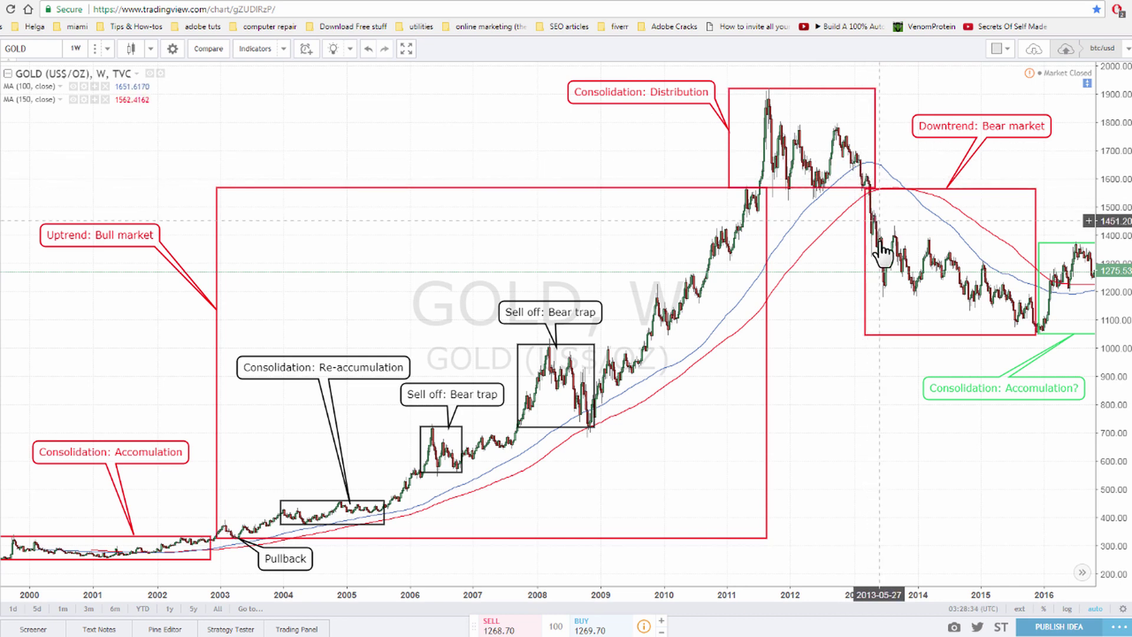
left_click_drag(1011, 453, 895, 429)
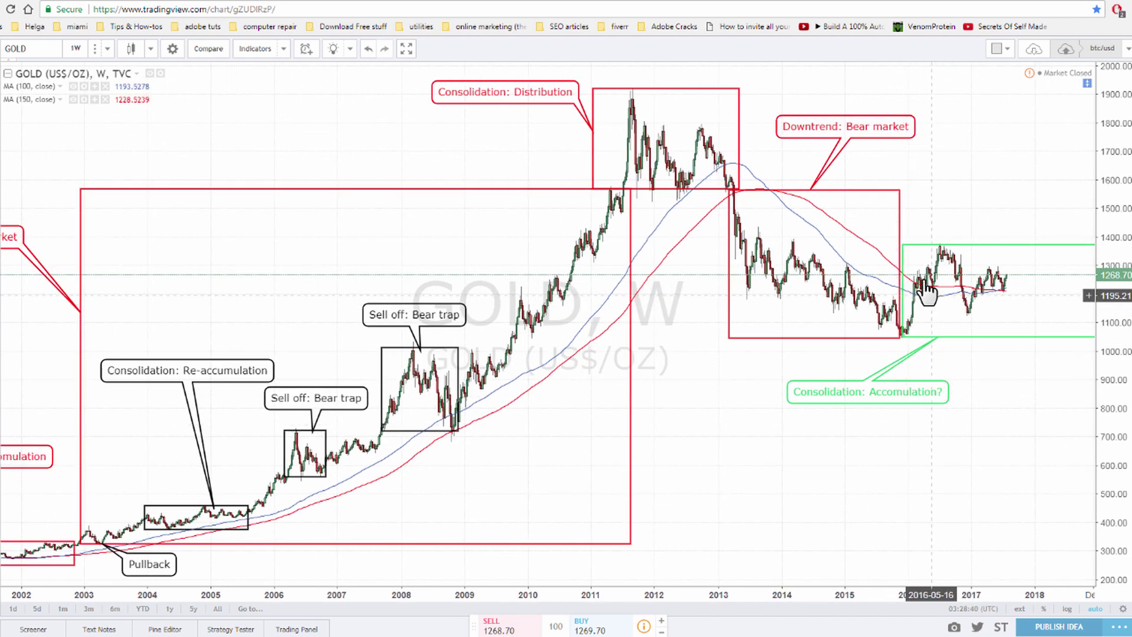
left_click_drag(1006, 463, 990, 463)
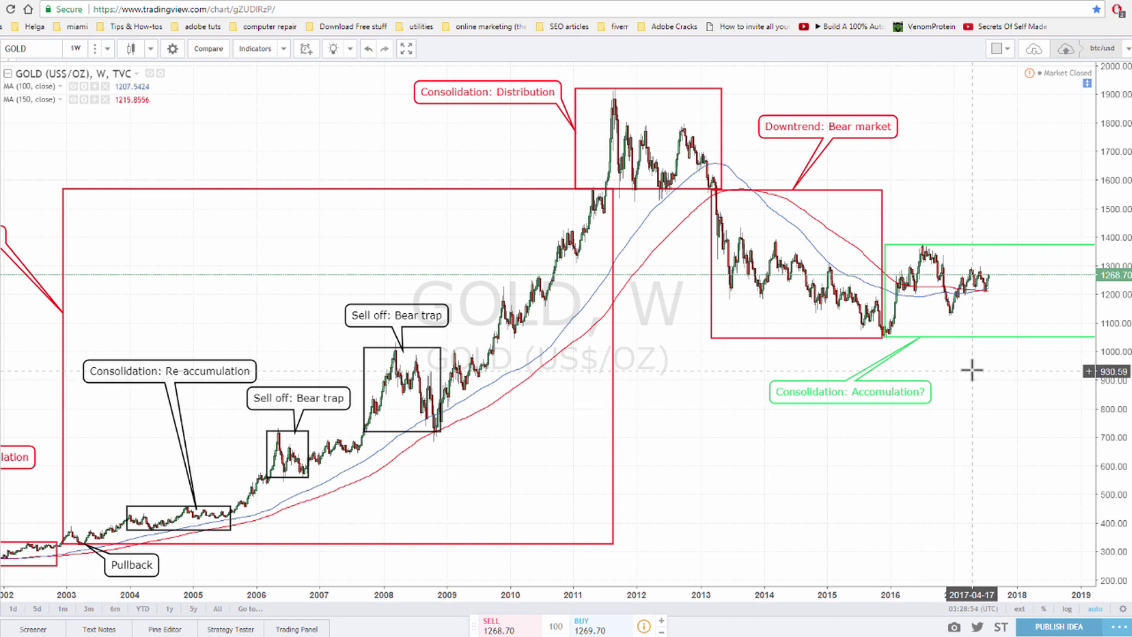
- Extend the green accumulation rectangle on the gold chart so its early edge meets the end of the downtrend box
left_click_drag(1011, 407, 948, 404)
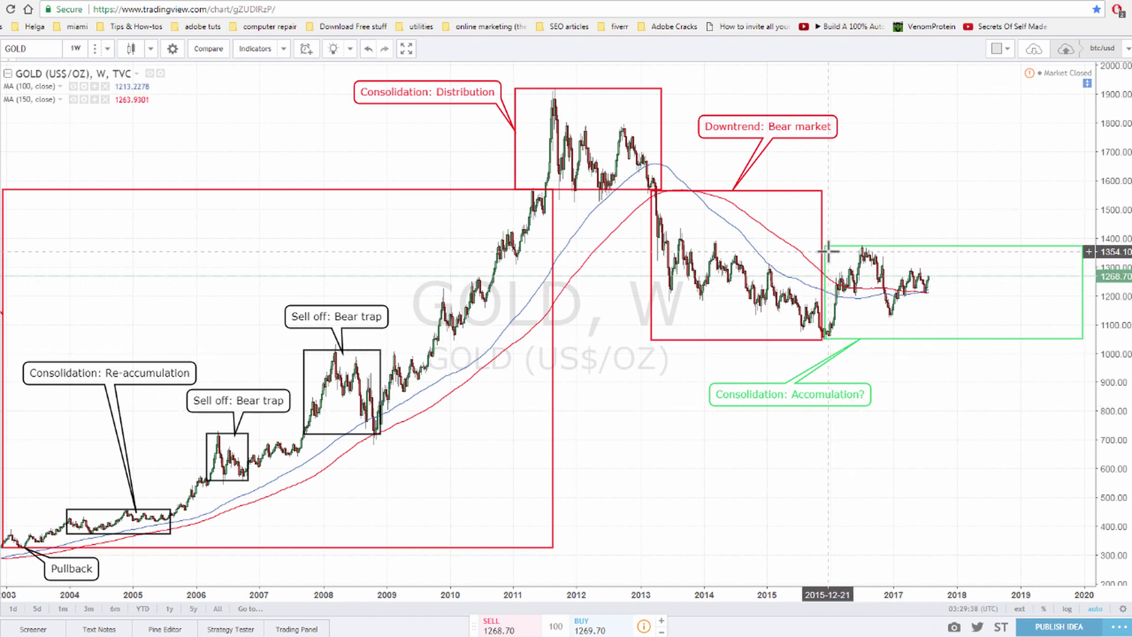
left_click_drag(825, 245, 822, 246)
left_click(925, 352)
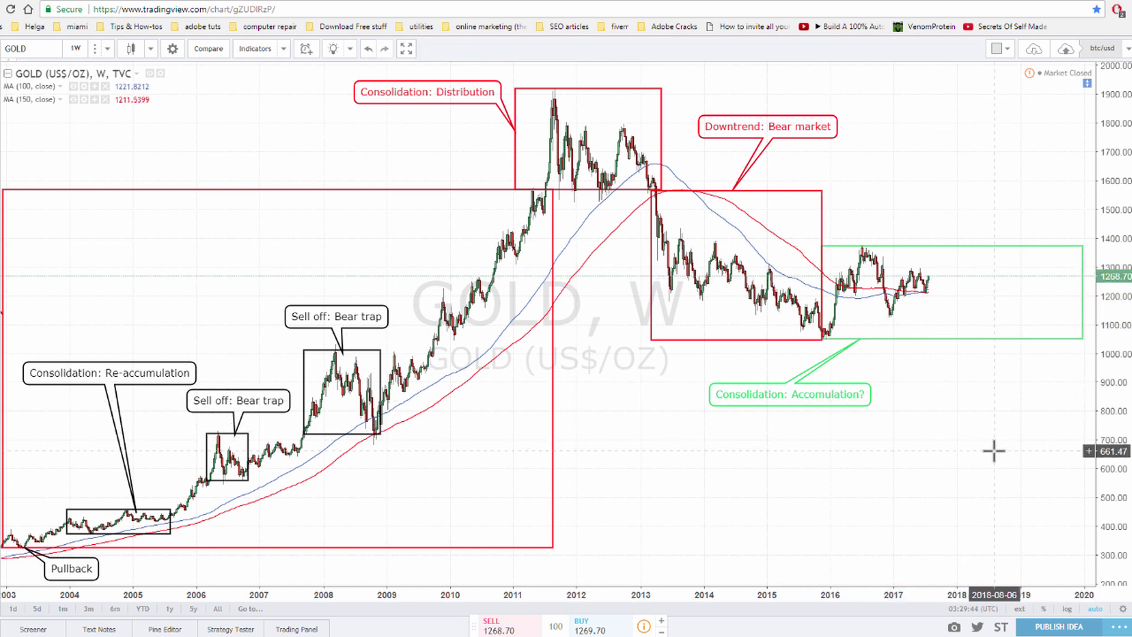
- Review the gold chart's bull market, distribution, downtrend and possible accumulation phases against each other
left_click_drag(991, 451, 912, 432)
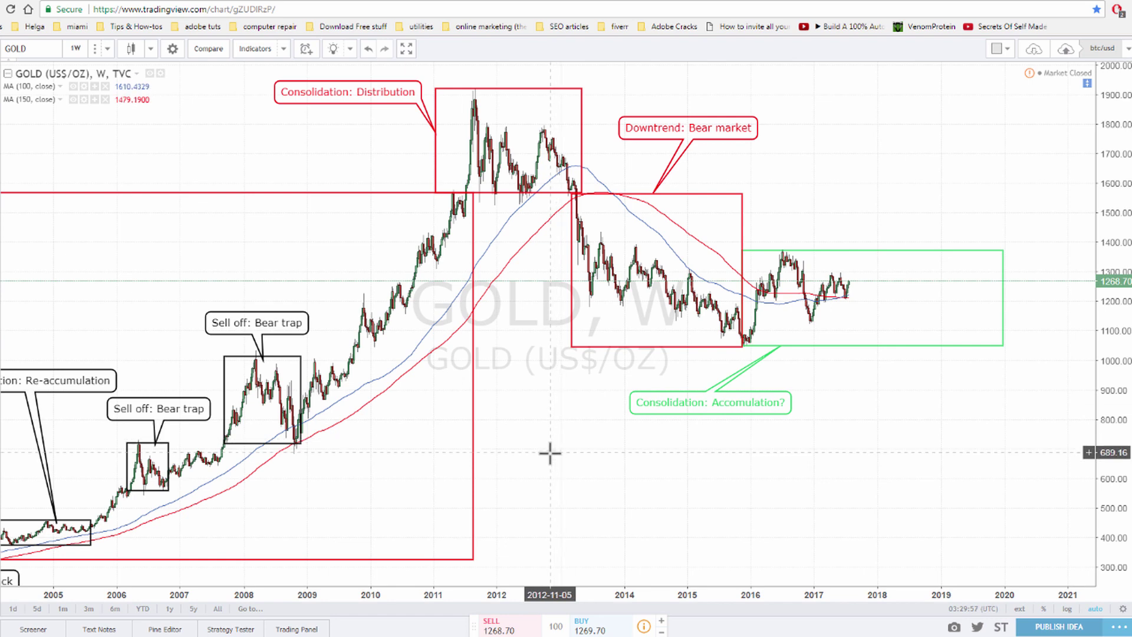
left_click_drag(575, 455, 701, 484)
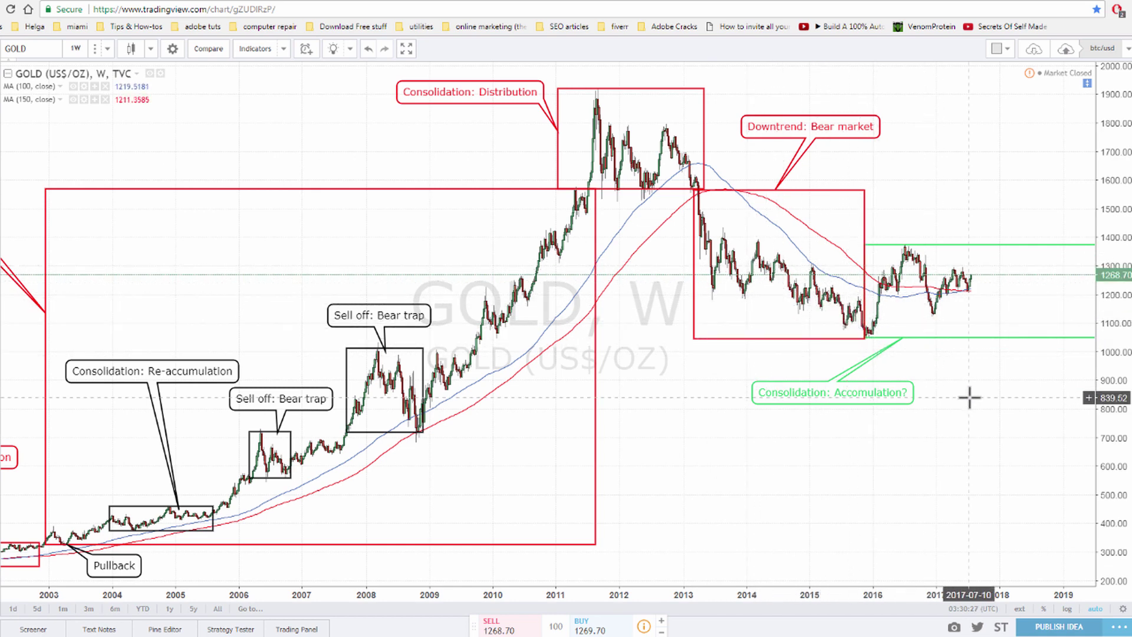
scroll(967, 398, "right", 1)
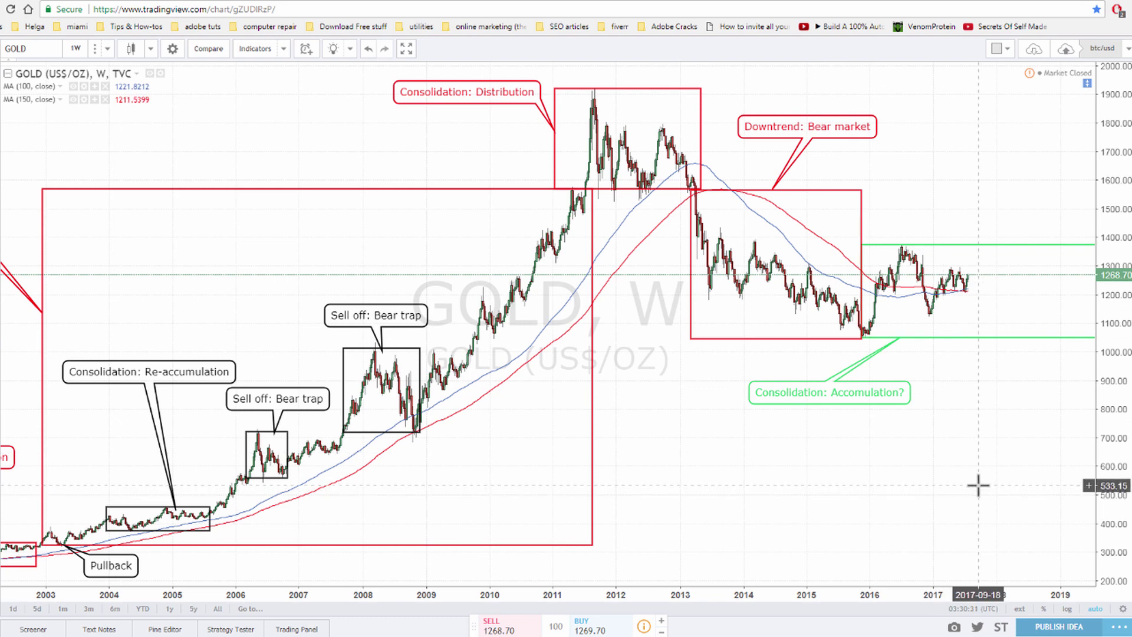
scroll(766, 494, "left", 5)
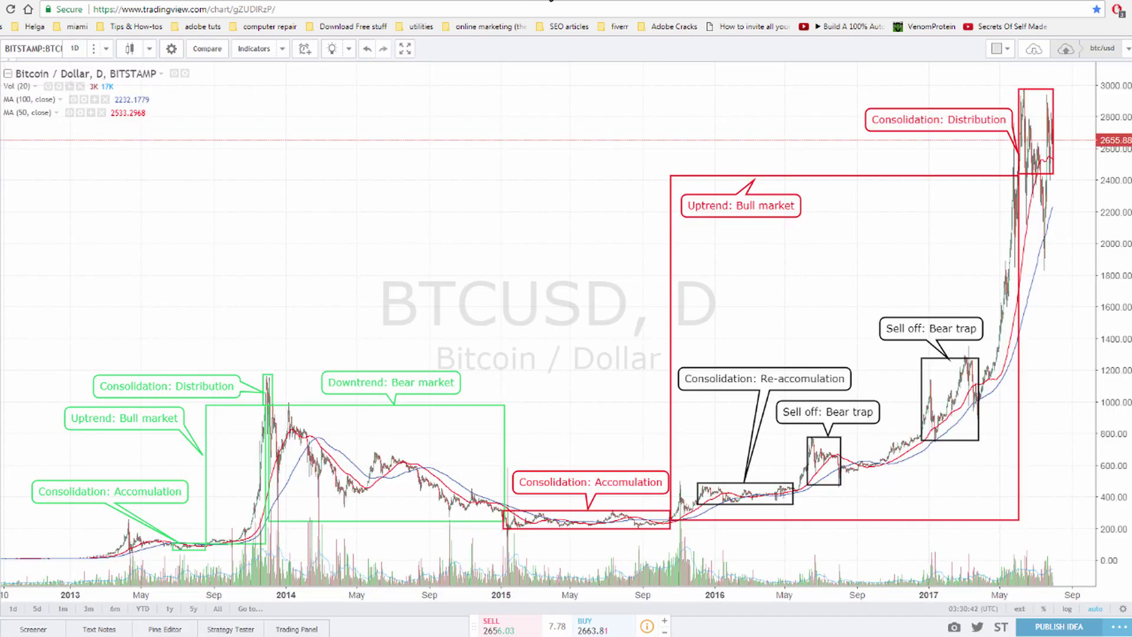
- Examine the Bitcoin daily chart from the 2016 re-accumulation and bear traps up to the mid-2017 distribution box
scroll(551, 253, "up", 3)
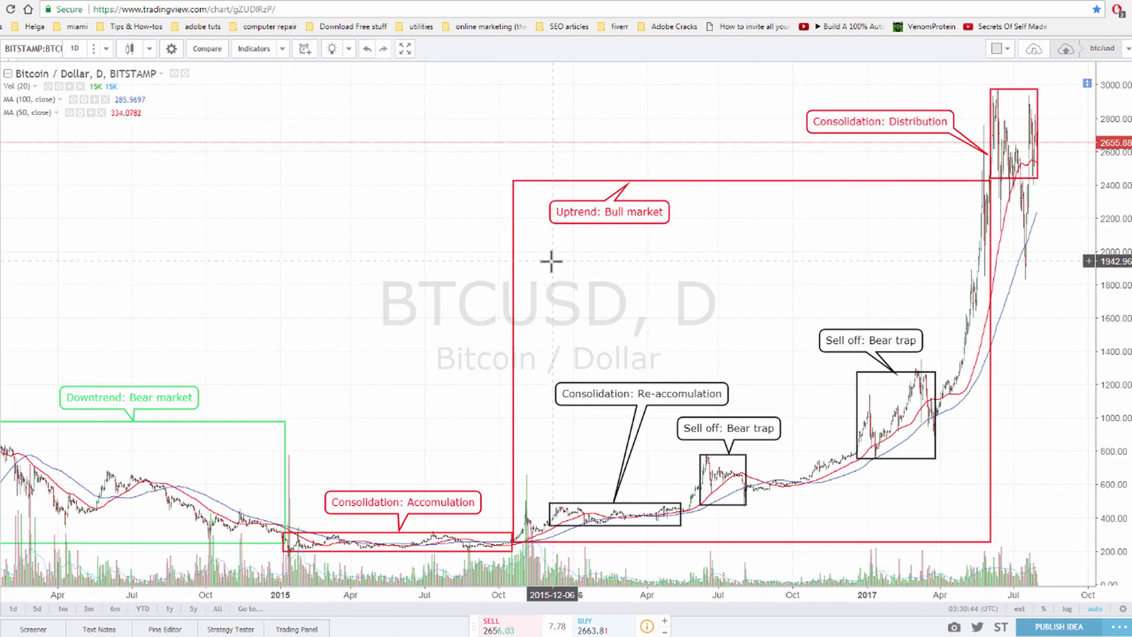
scroll(776, 293, "right", 3)
scroll(814, 291, "up", 2)
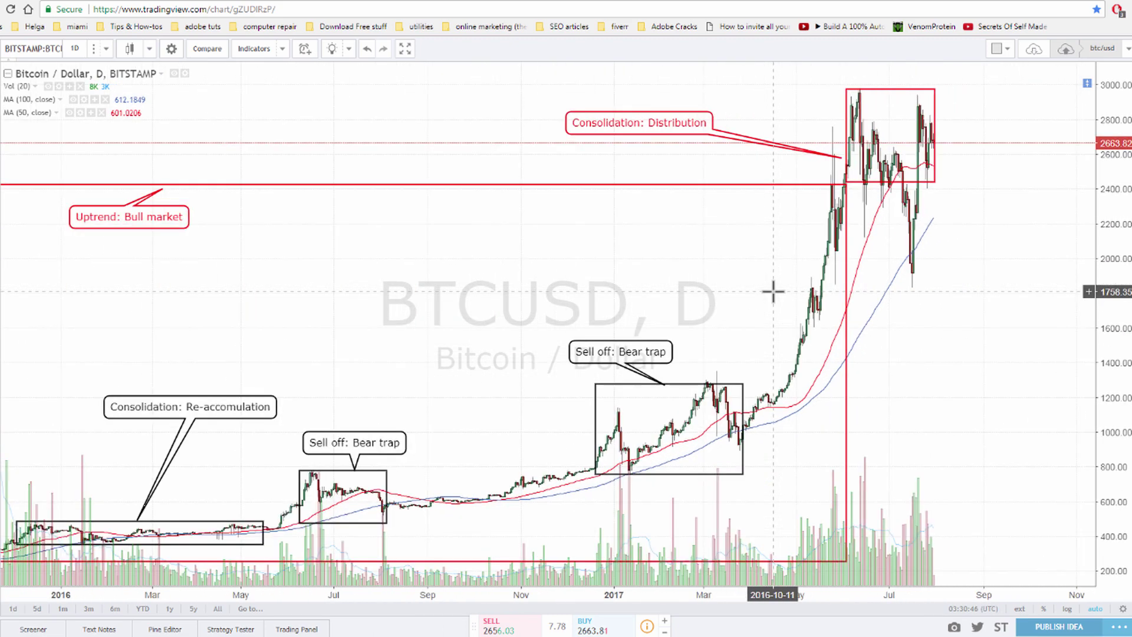
scroll(1032, 374, "up", 2)
scroll(991, 380, "right", 3)
scroll(952, 388, "up", 2)
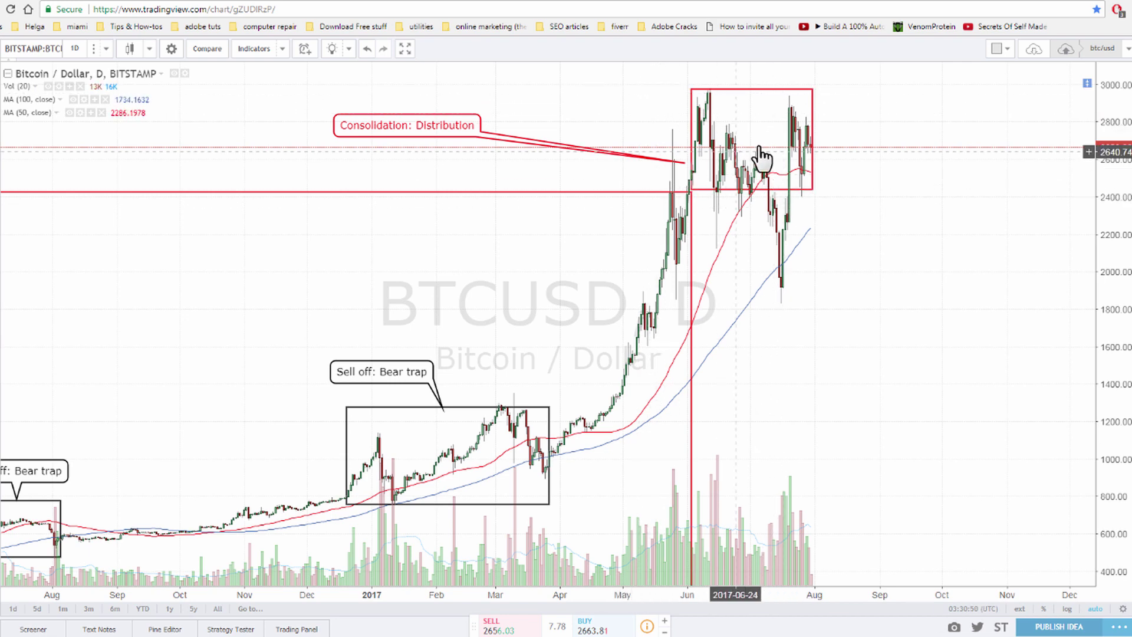
scroll(866, 309, "up", 1)
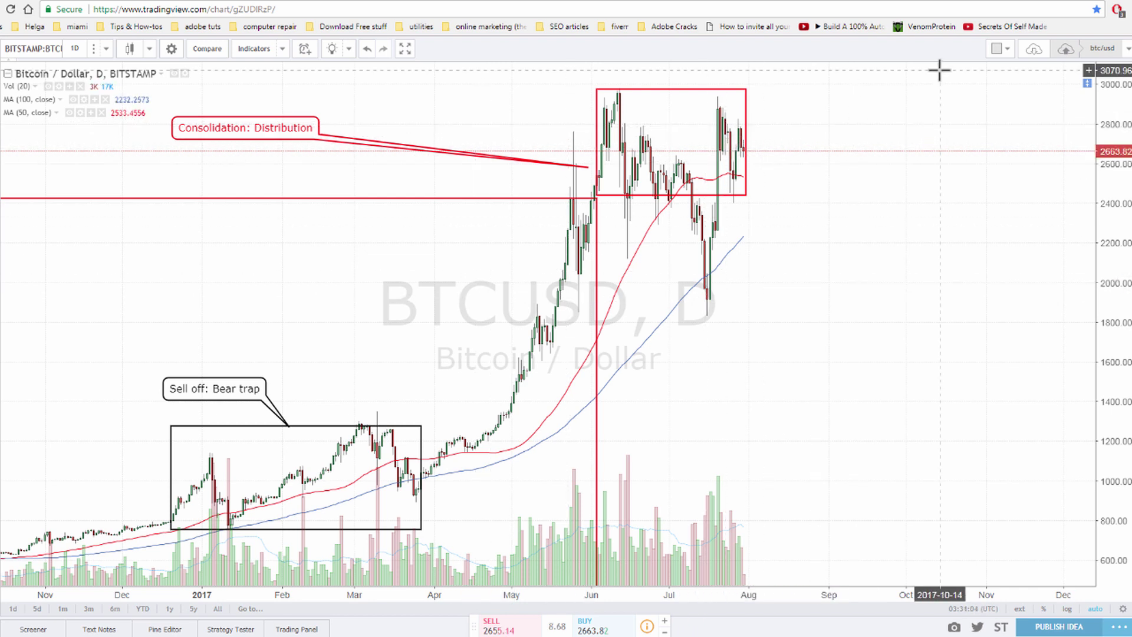
- Examine the Bitcoin bull market from the 2015 accumulation box through the re-accumulation and bear traps to the mid-2017 distribution box
scroll(883, 321, "down", 3)
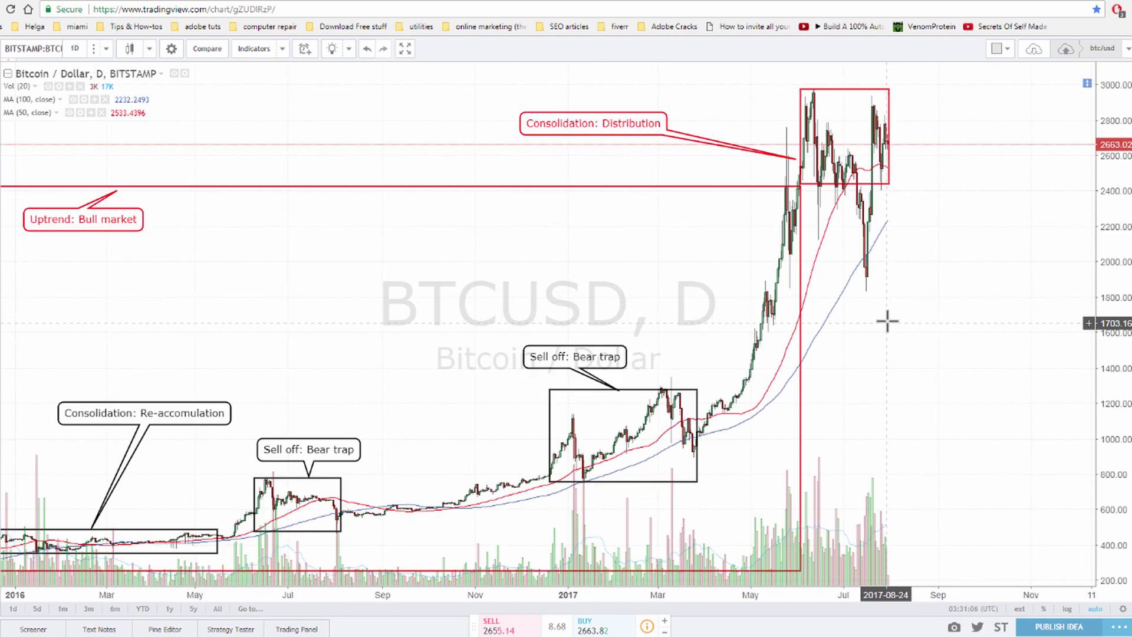
scroll(937, 319, "down", 2)
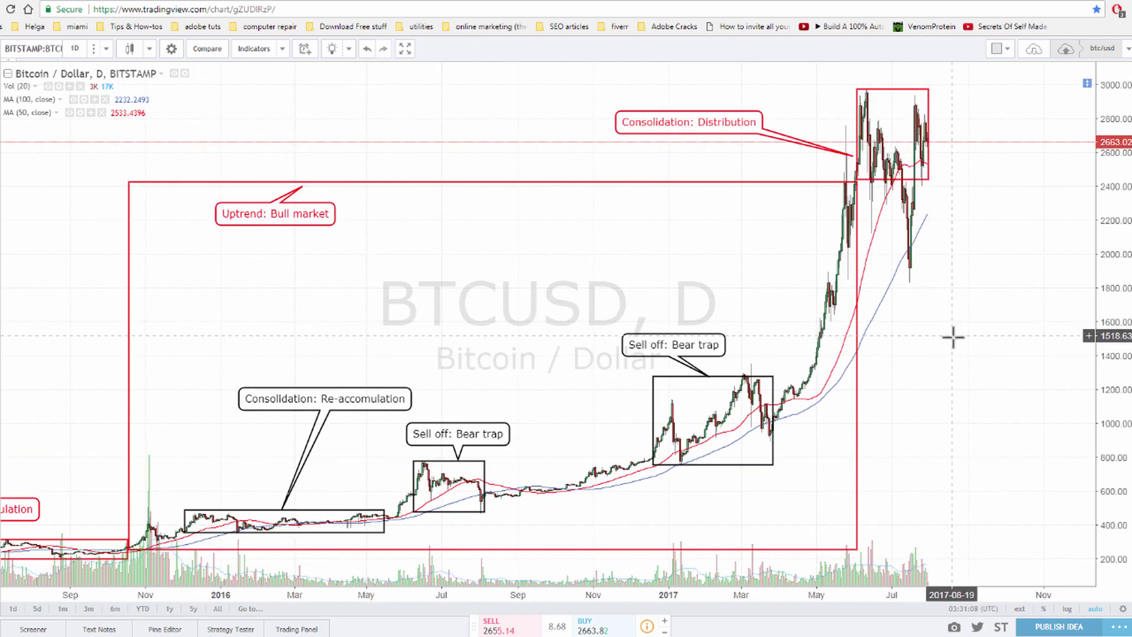
scroll(954, 338, "down", 1)
scroll(970, 365, "down", 2)
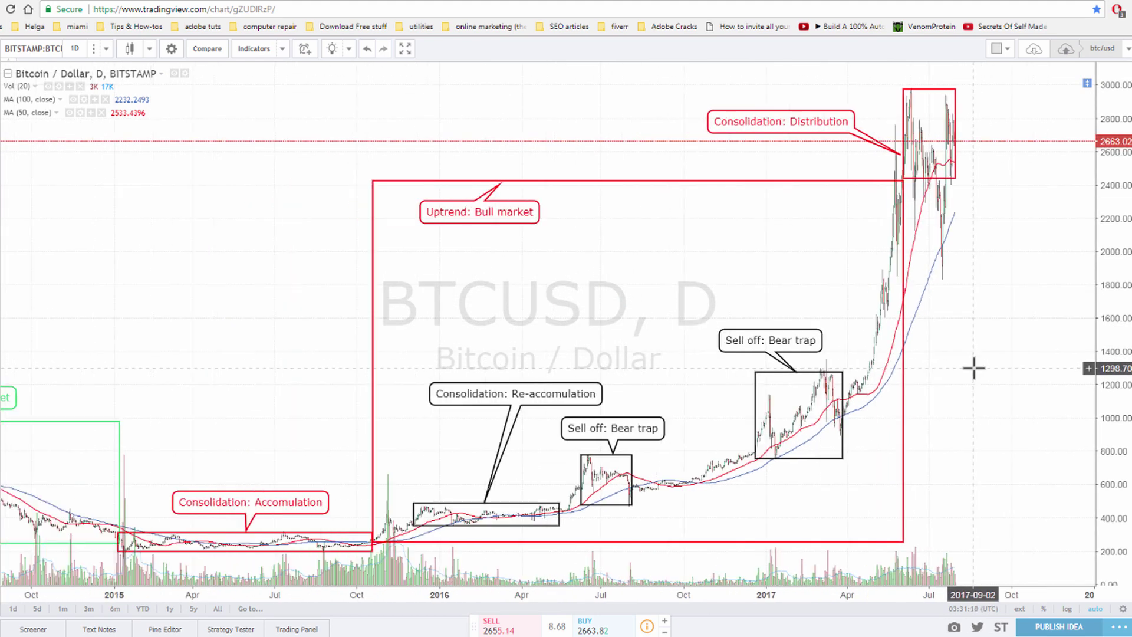
left_click_drag(766, 271, 714, 268)
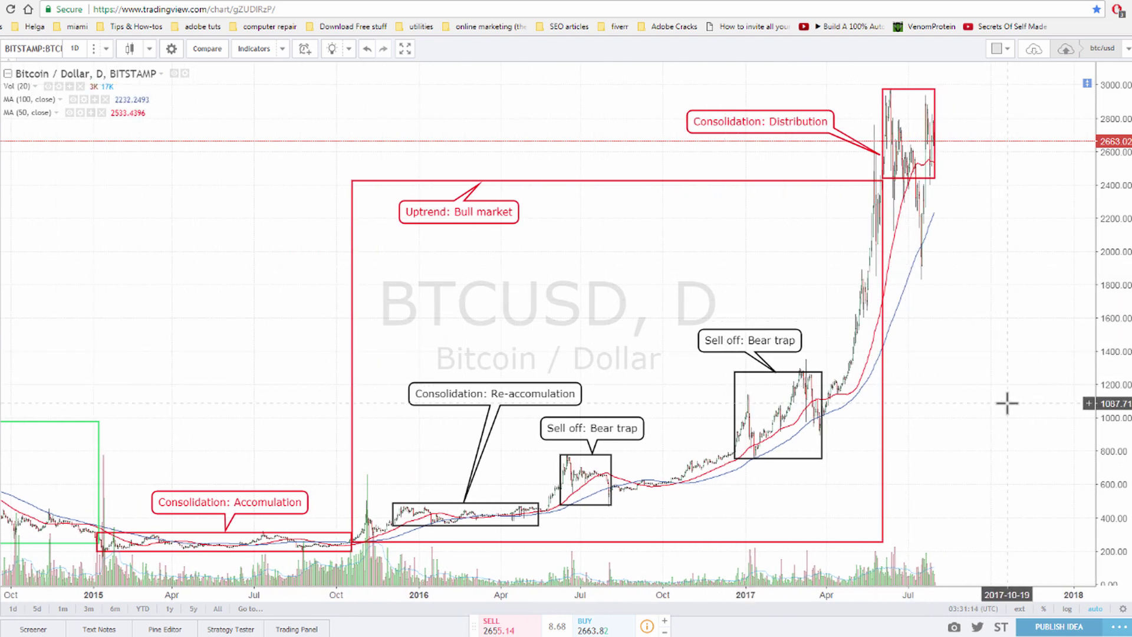
scroll(968, 382, "up", 3)
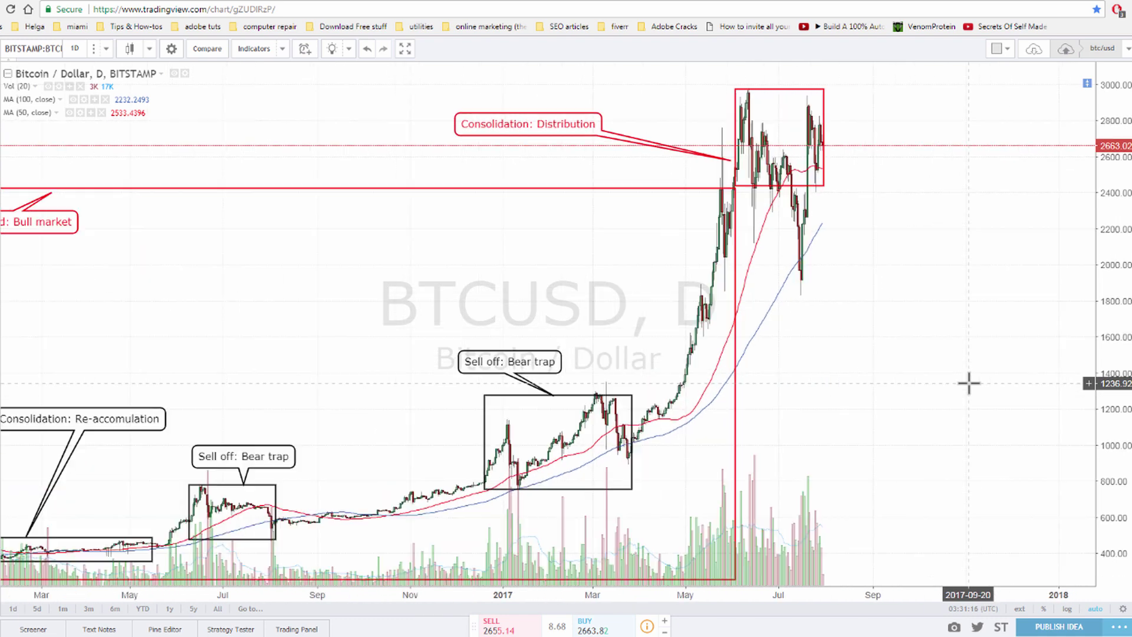
scroll(898, 380, "up", 2)
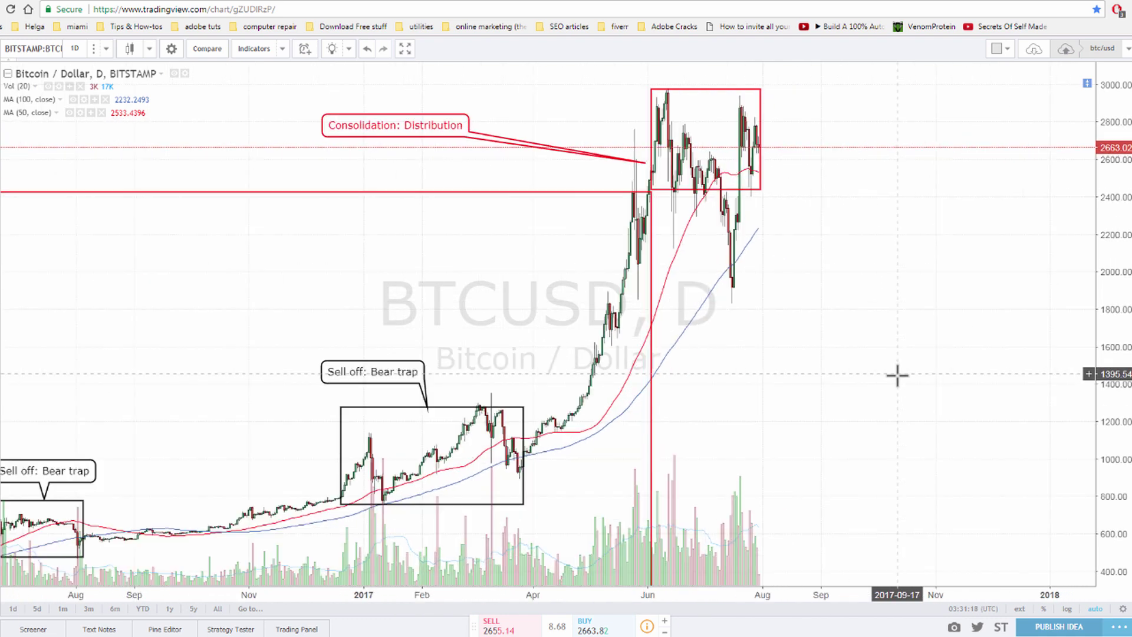
left_click_drag(862, 392, 935, 458)
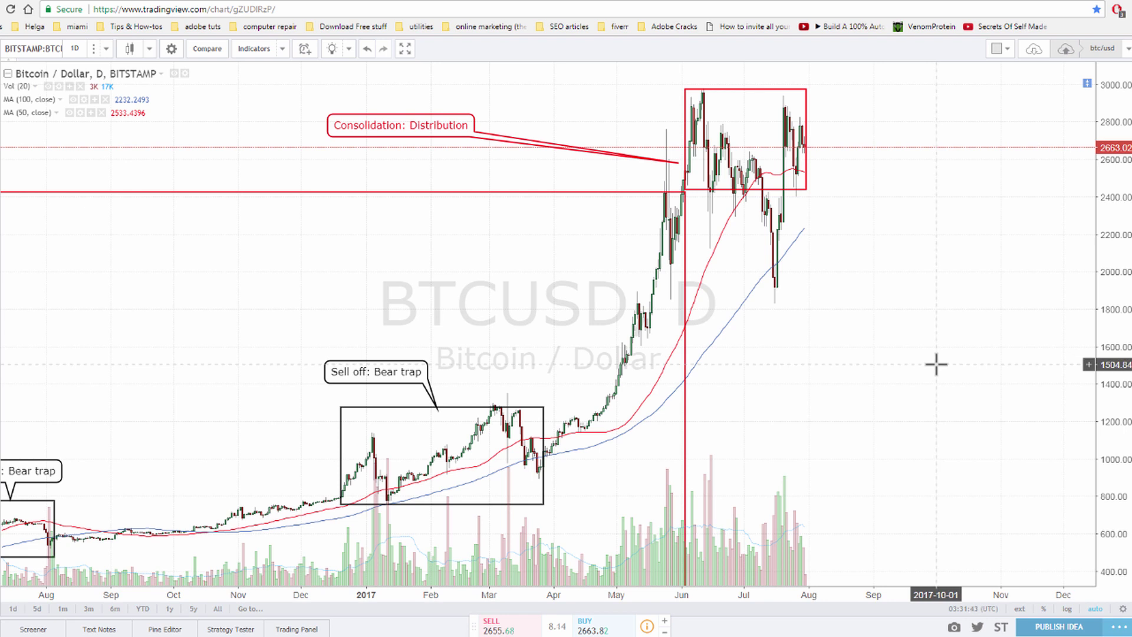
- Examine the price swings inside and below Bitcoin's mid-2017 distribution box in relation to the preceding uptrend
scroll(938, 365, "down", 1)
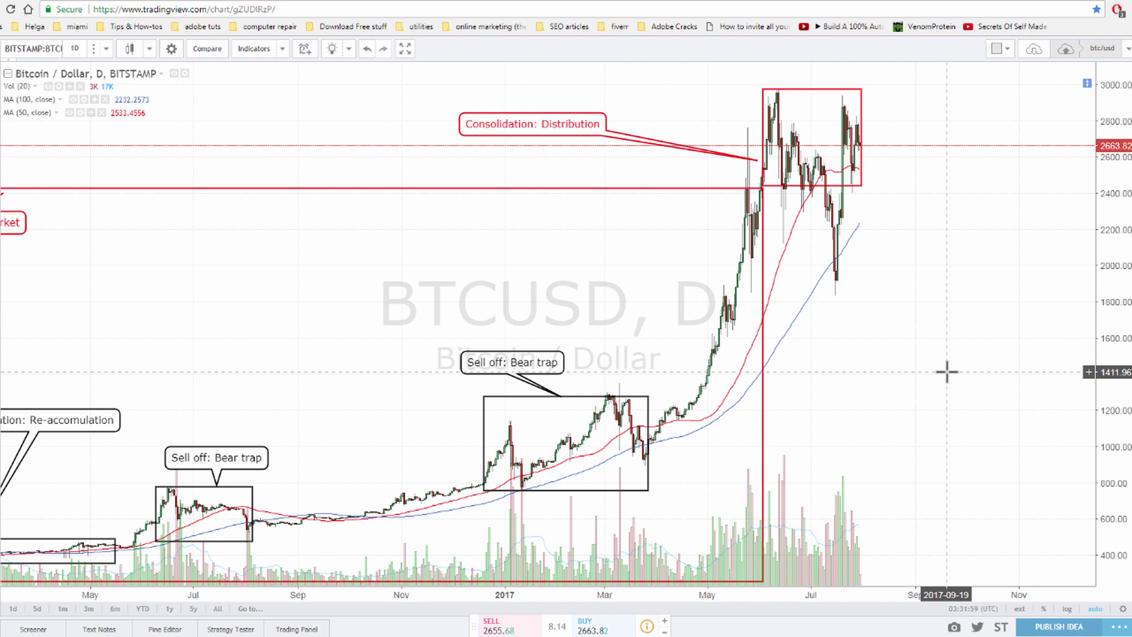
scroll(947, 372, "down", 2)
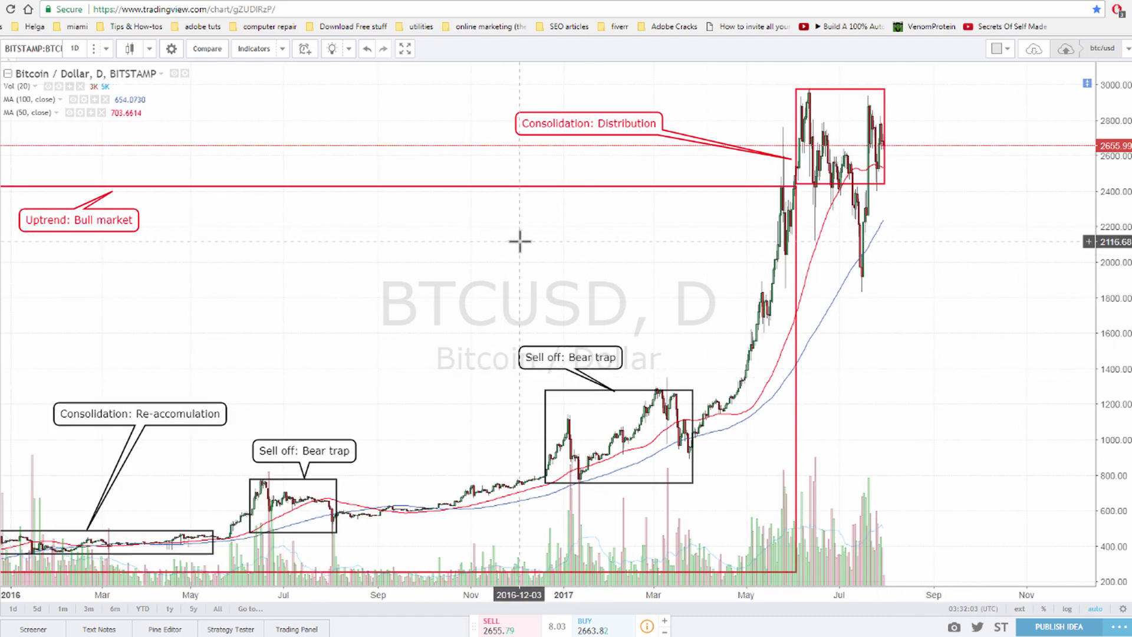
left_click_drag(518, 242, 627, 249)
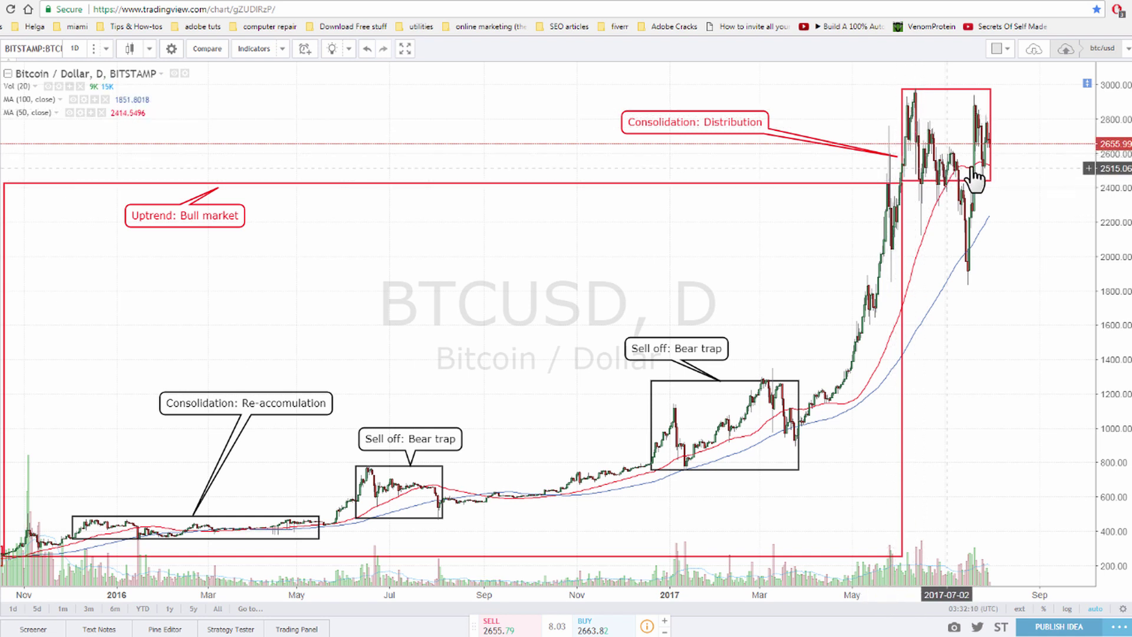
left_click(946, 92)
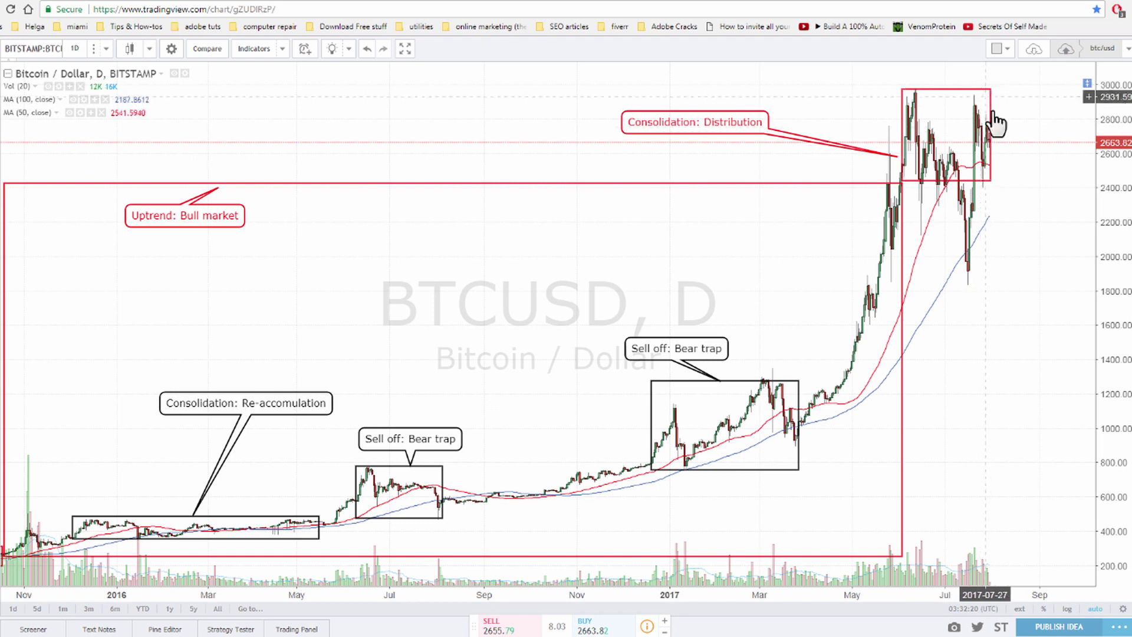
left_click_drag(1028, 297, 971, 299)
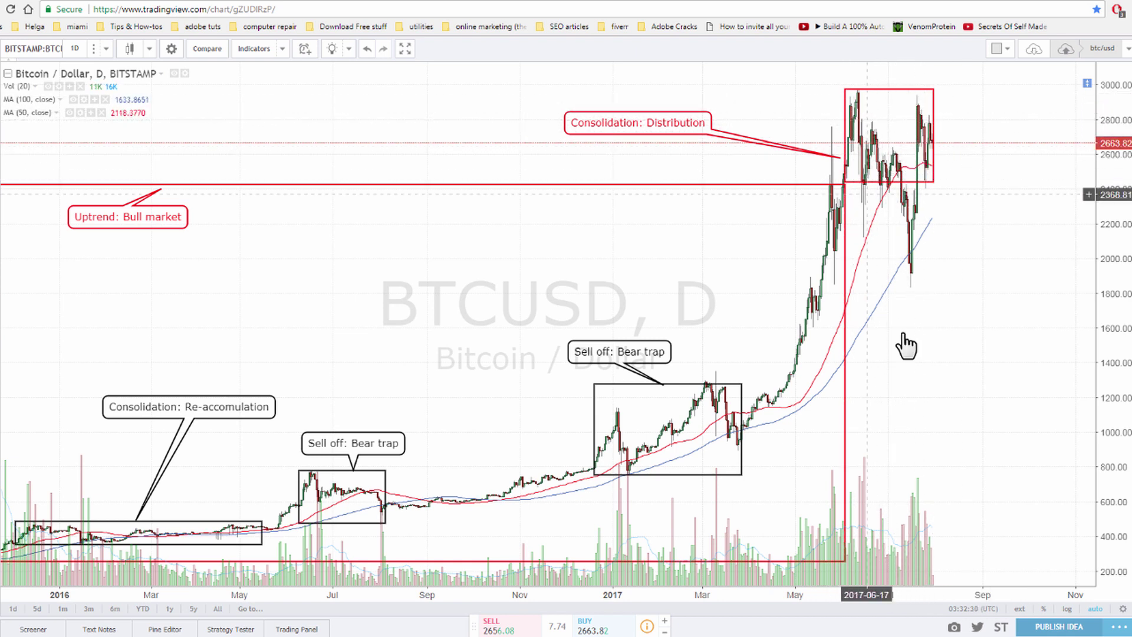
- Compare Bitcoin's latest distribution range with the earlier accumulation, re-accumulation and bear trap zones across the 2015 to 2017 cycle
scroll(932, 374, "down", 3)
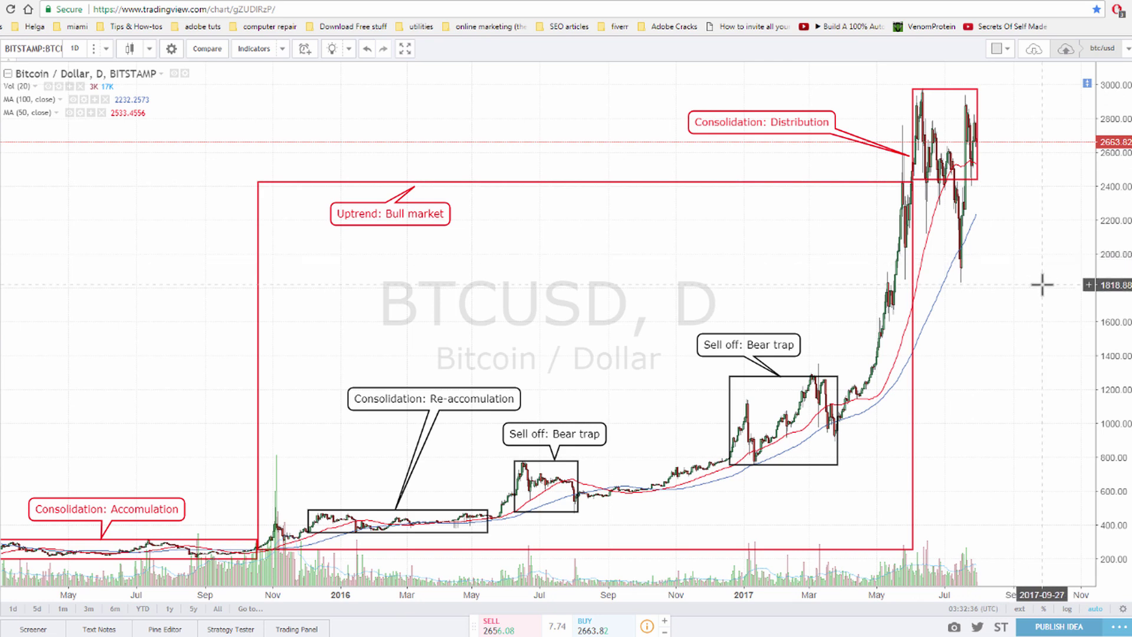
scroll(1003, 286, "up", 4)
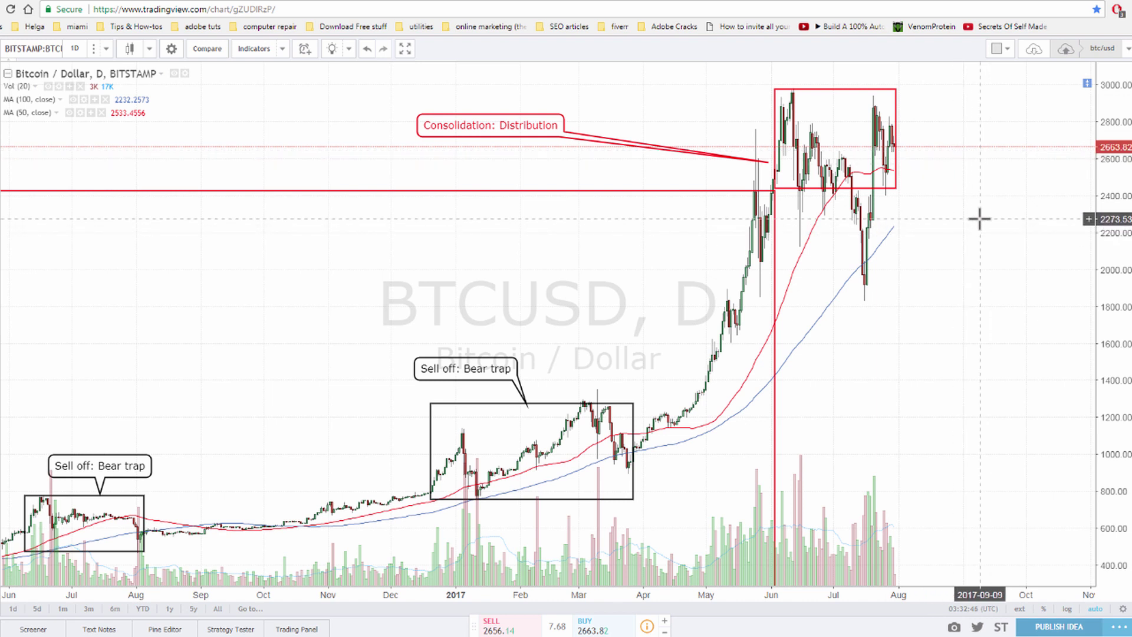
scroll(979, 219, "down", 6)
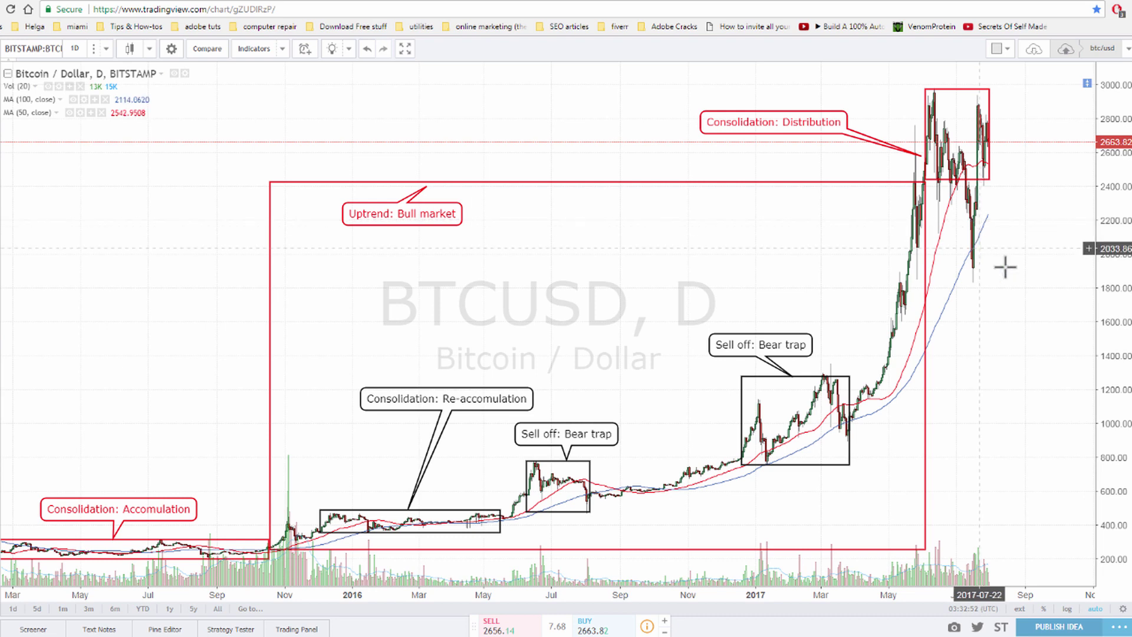
scroll(1020, 365, "up", 2)
scroll(1024, 374, "down", 2)
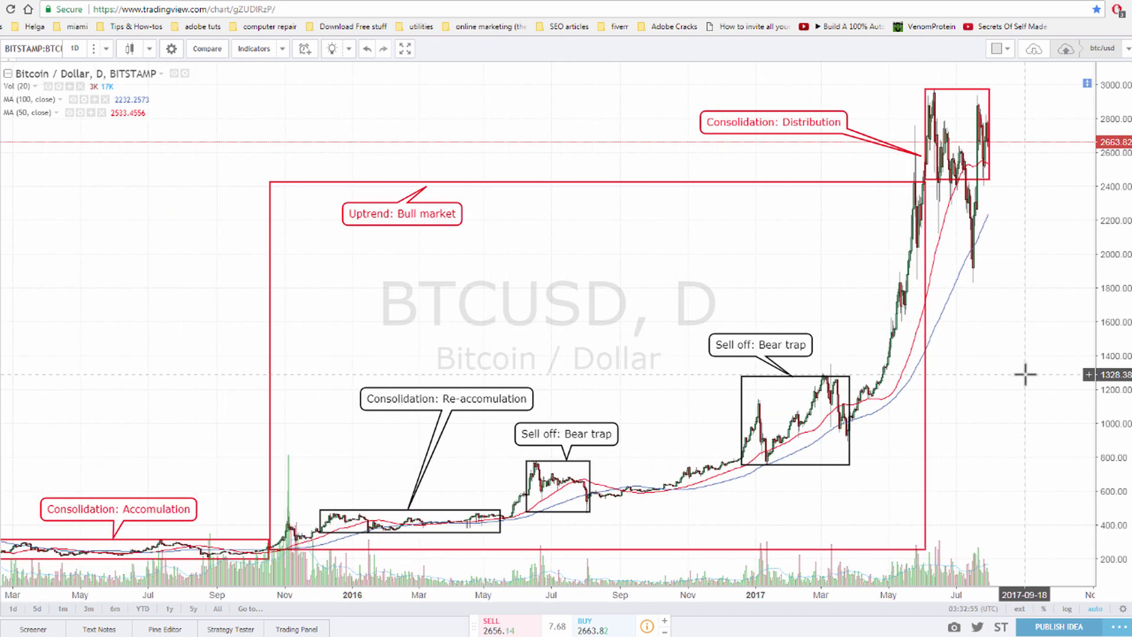
scroll(1026, 374, "down", 1)
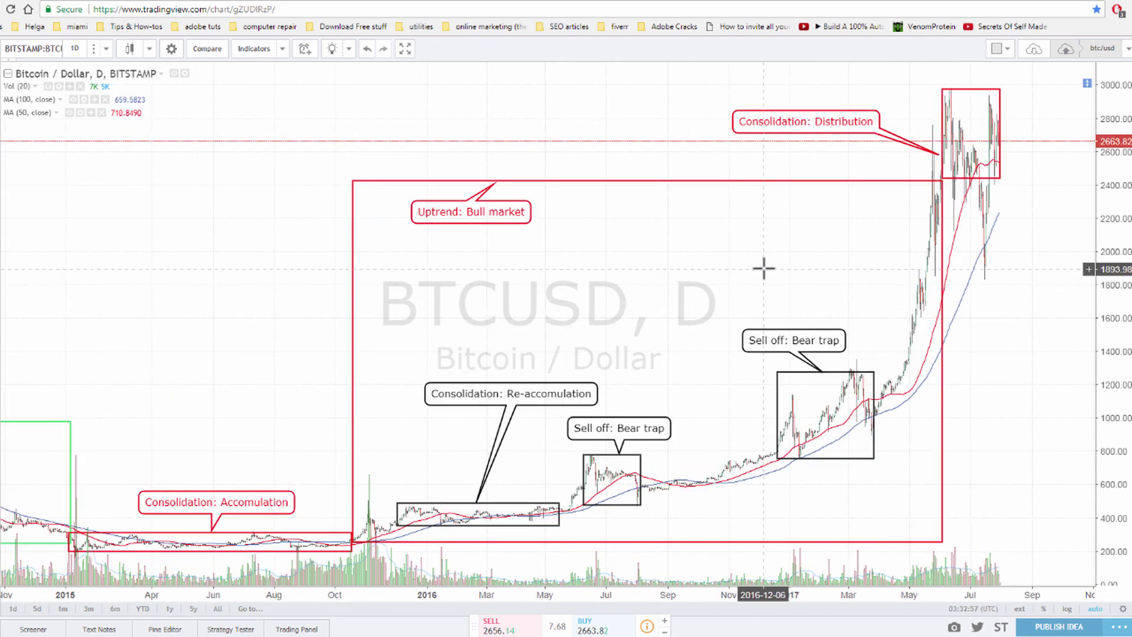
scroll(789, 273, "up", 3)
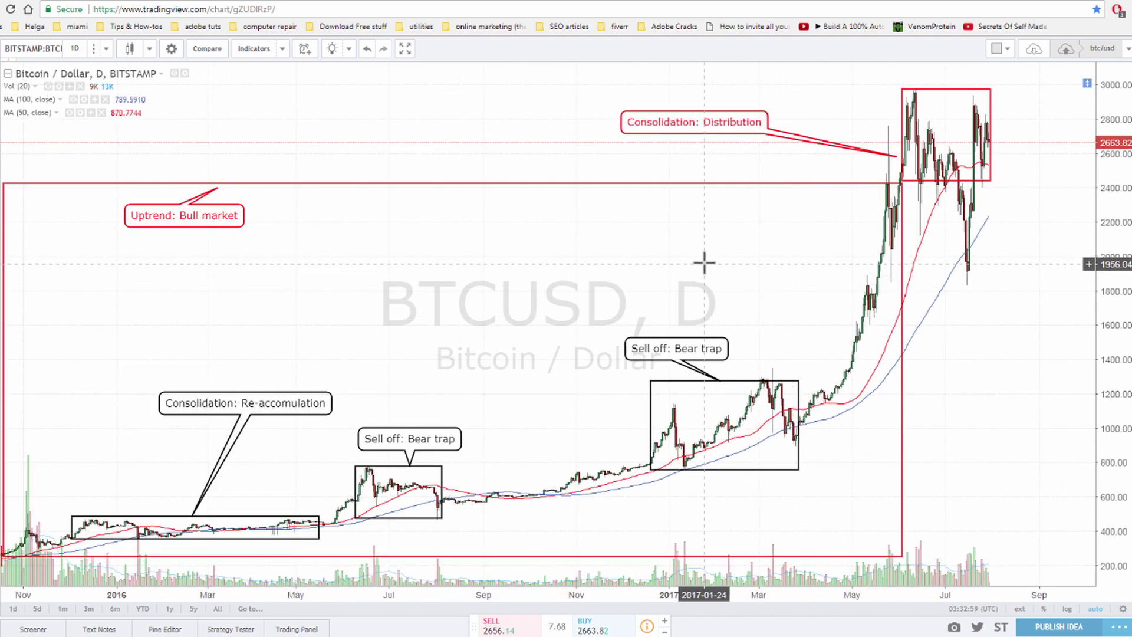